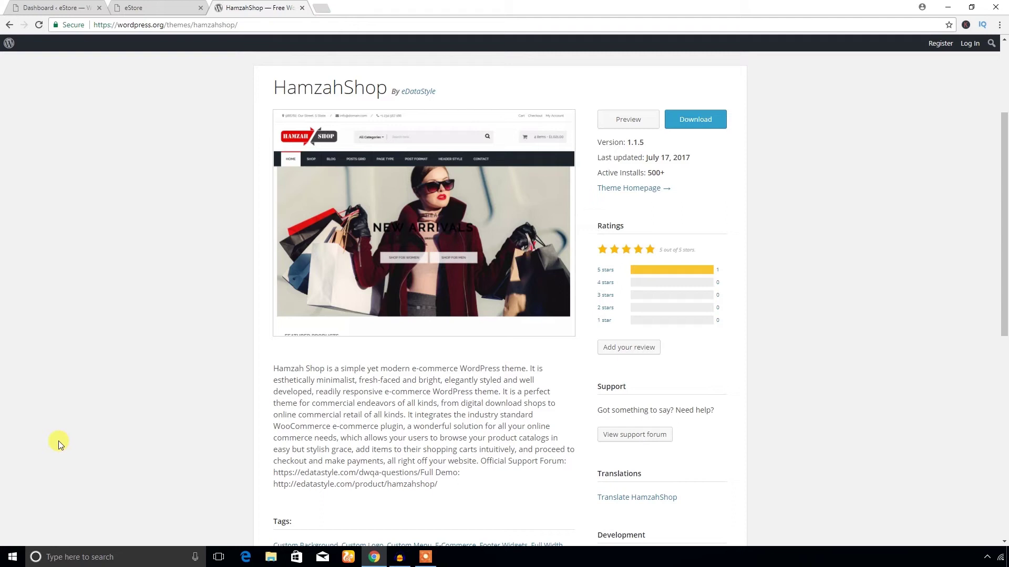
Select the full HamzahShop heading on the wordpress.org theme page
double_click(252, 87)
click(275, 86)
drag(277, 87, 386, 96)
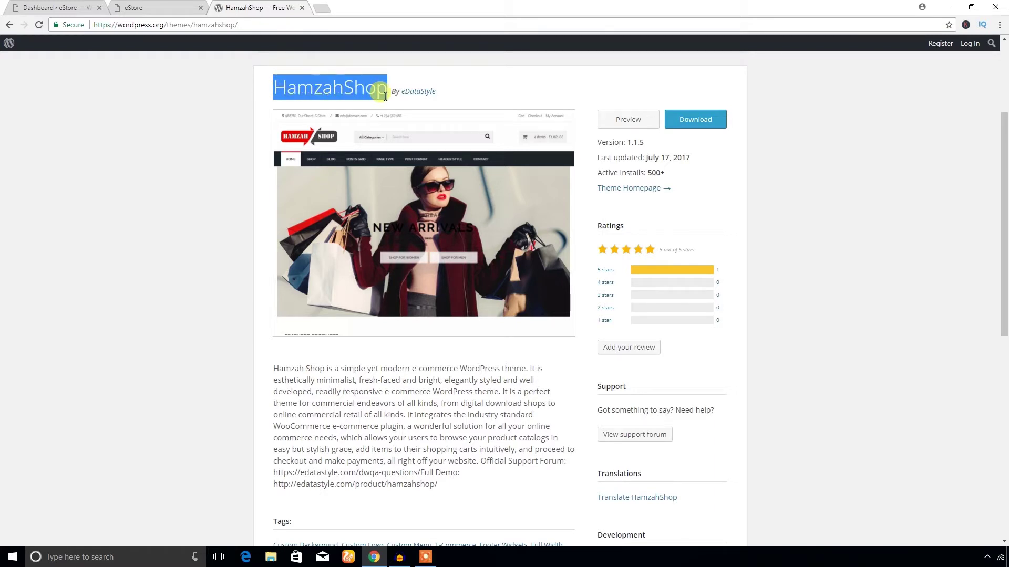
click(274, 87)
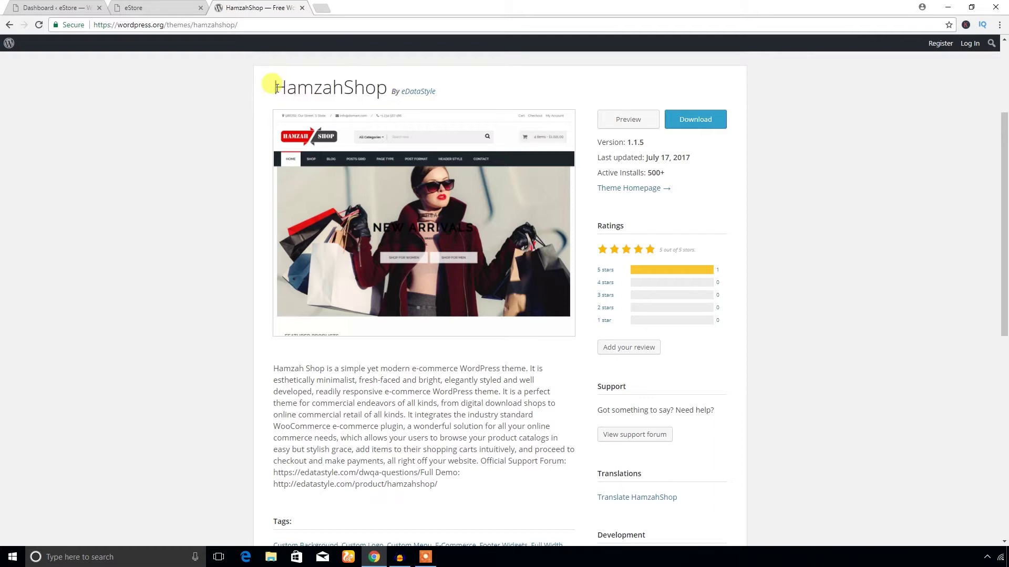
drag(275, 87, 384, 92)
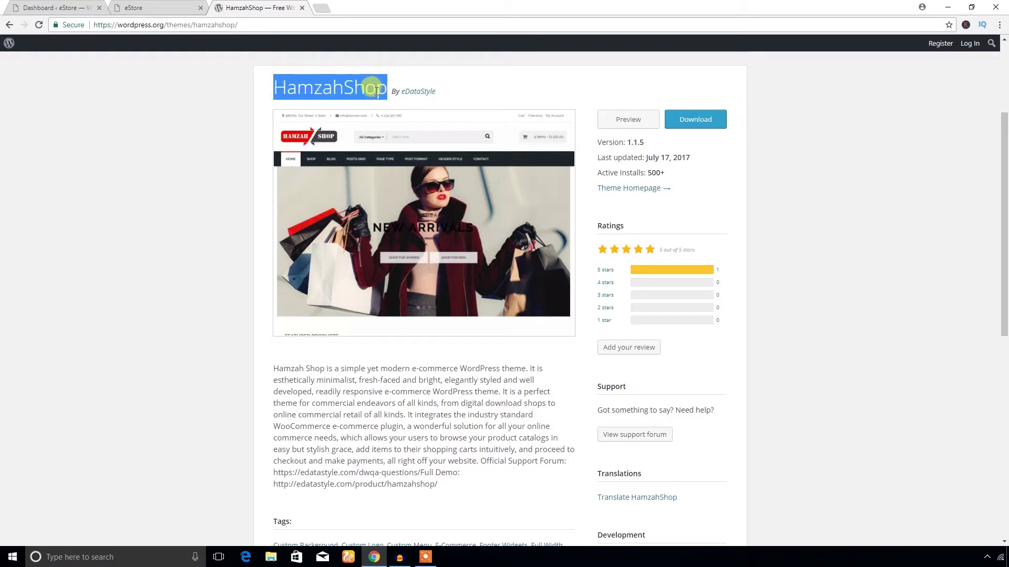
Copy the 'HamzahShop' theme name and return to the Dashboard ‹ eStore tab
right_click(384, 92)
click(384, 97)
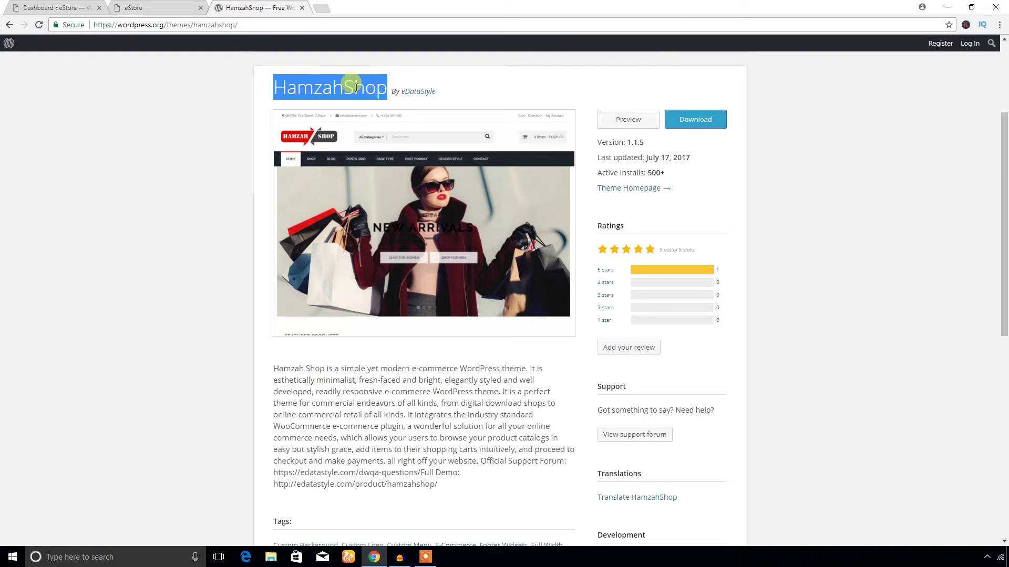
right_click(297, 82)
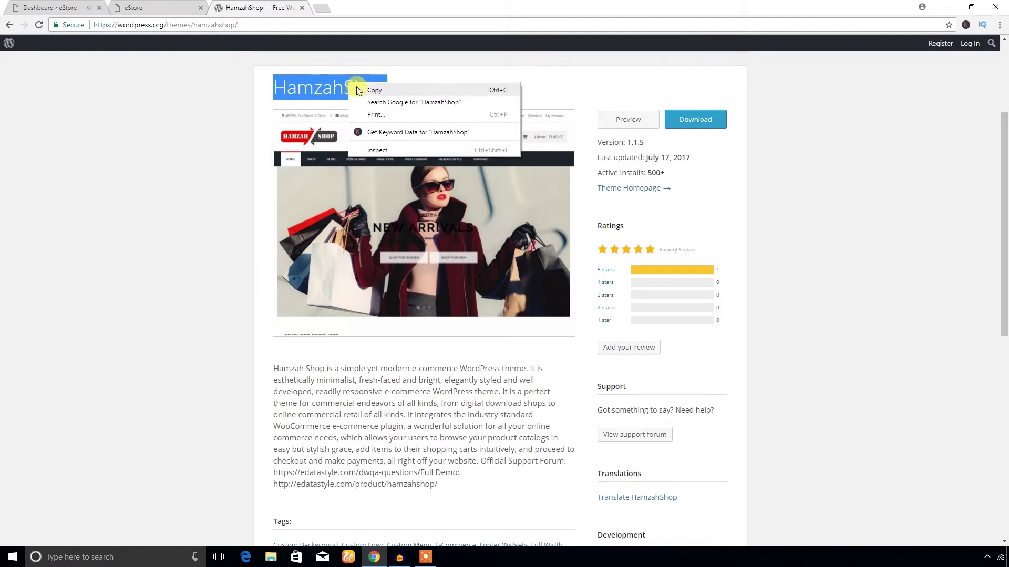
click(313, 89)
click(74, 4)
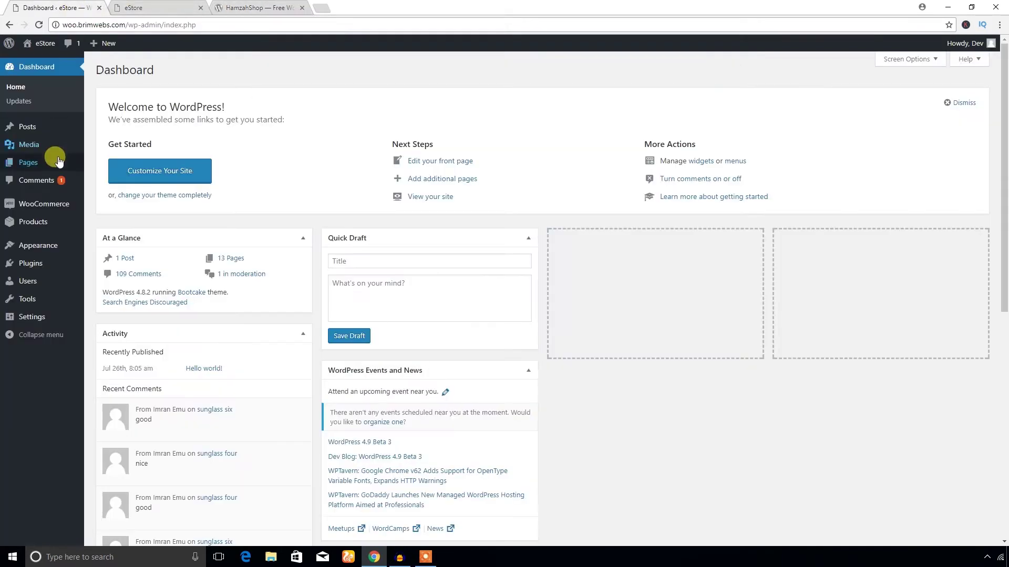
Under Themes > Add New, search the theme directory for the pasted name 'HamzahShop'
mouse_move(42, 248)
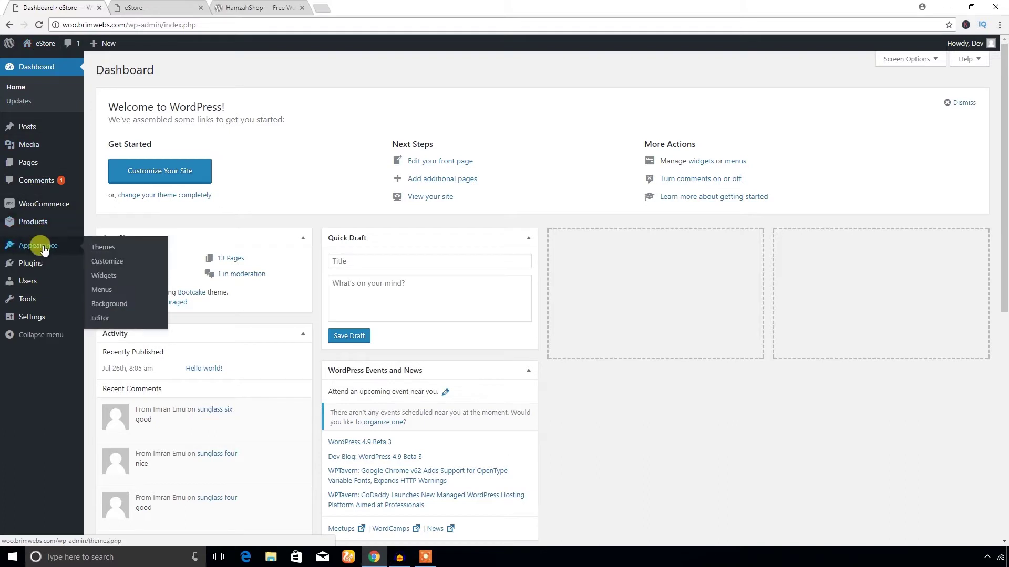
click(110, 251)
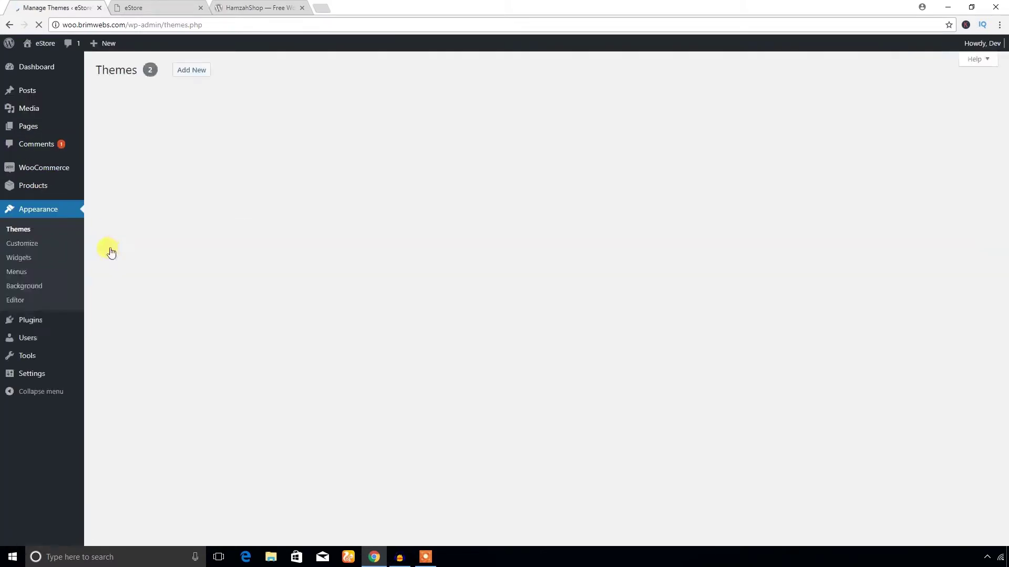
click(190, 70)
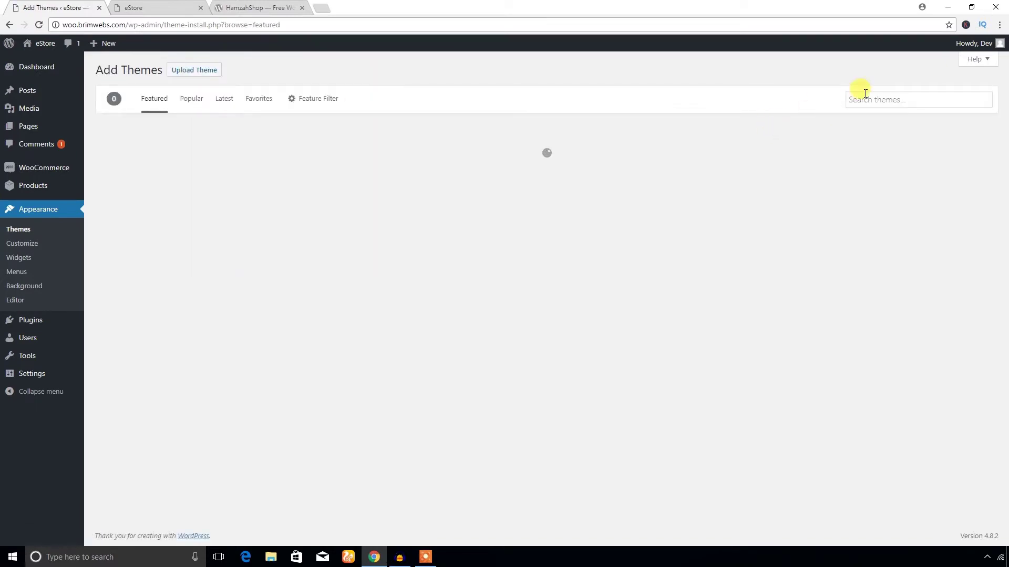
click(862, 100)
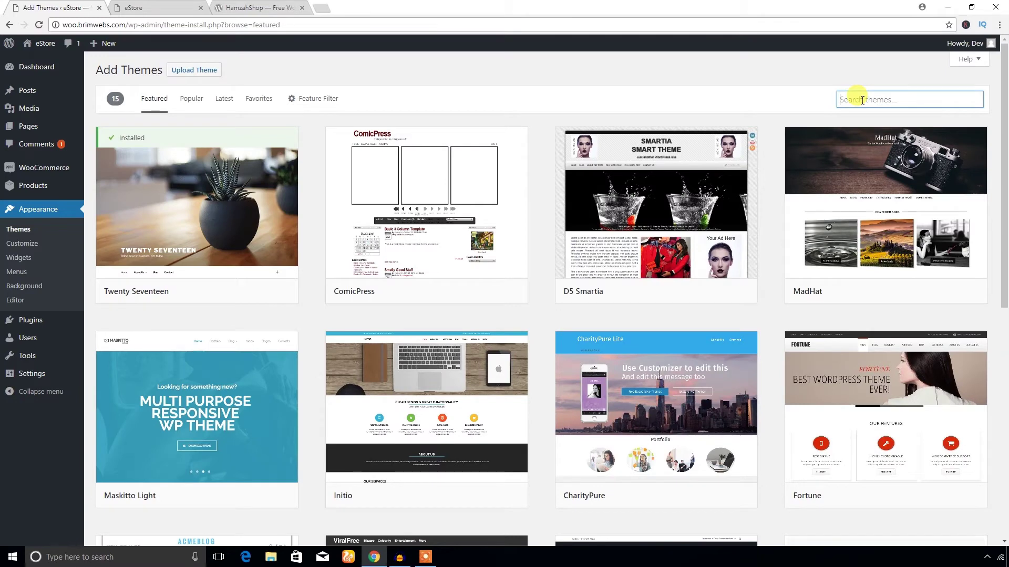
key(ctrl+v)
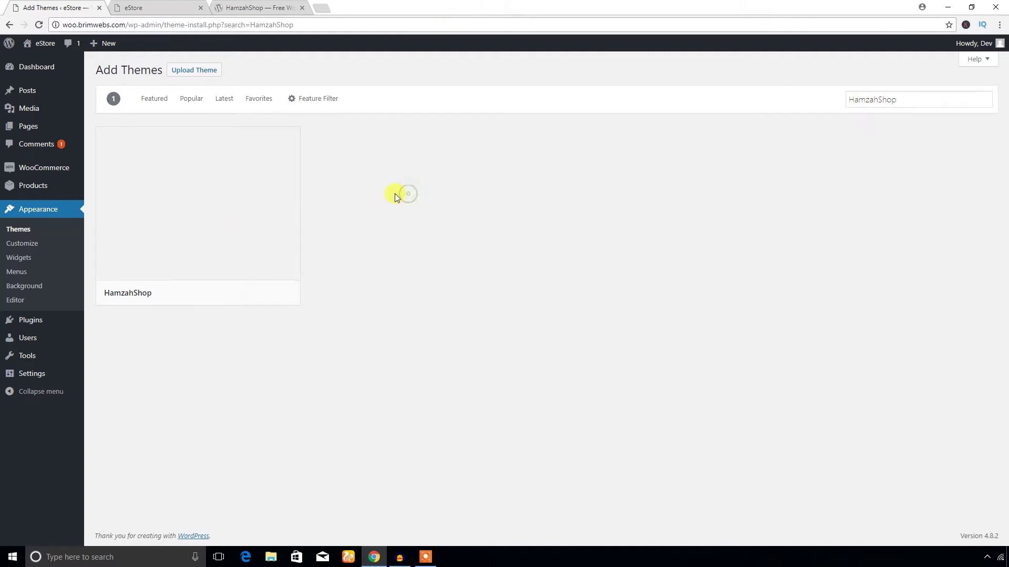
Install the HamzahShop theme from its result card and activate it
mouse_move(135, 180)
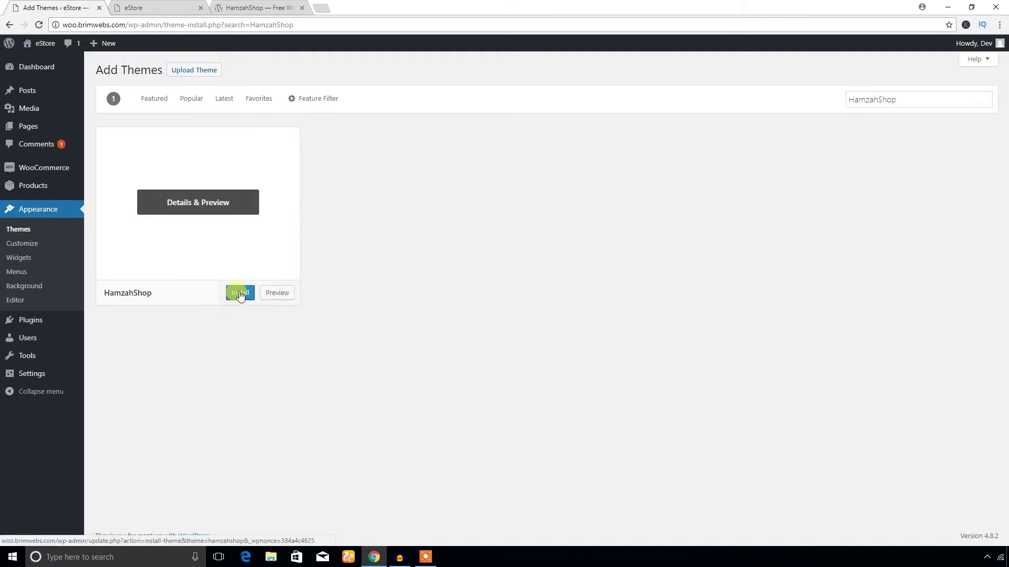
click(242, 294)
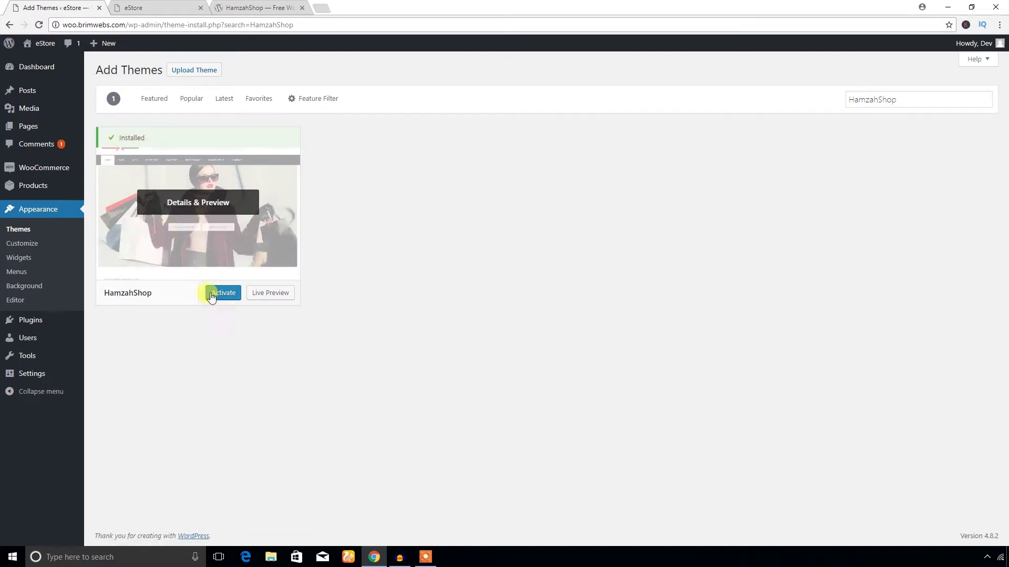
click(231, 298)
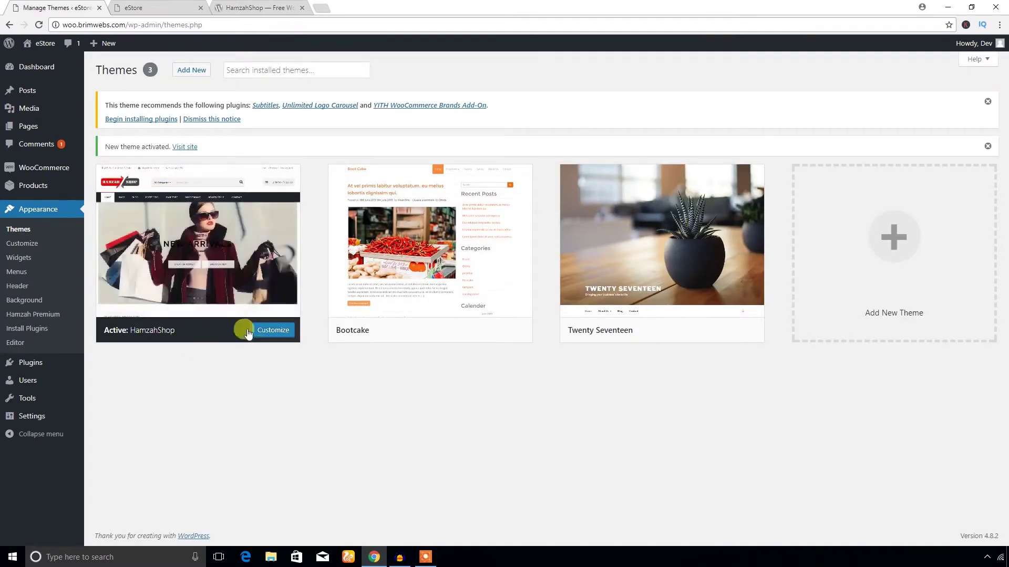
Bulk-install the recommended Subtitles, Unlimited Logo Carousel and YITH WooCommerce Brands Add-On plugins
mouse_move(284, 286)
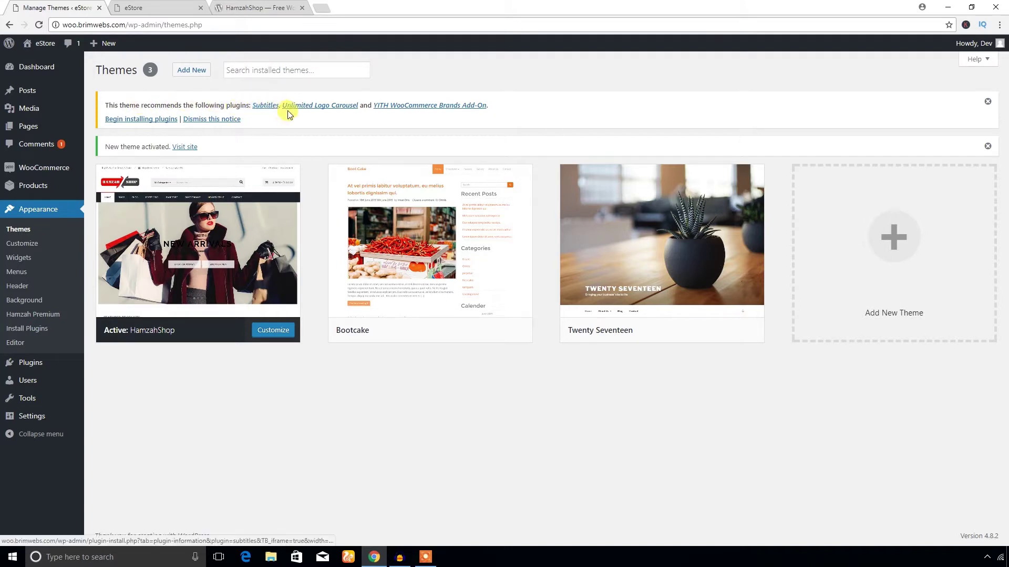
click(27, 329)
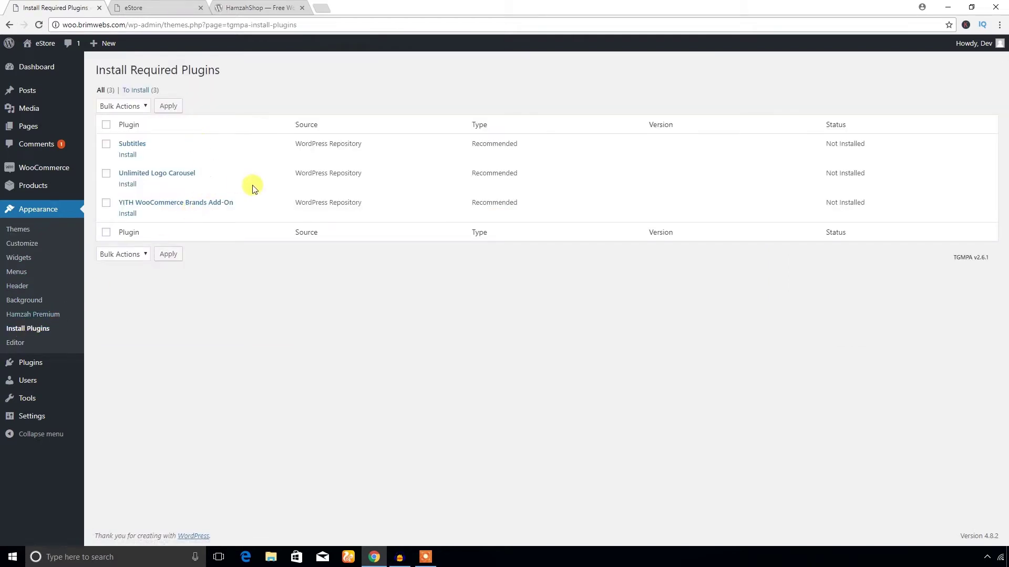
click(107, 125)
click(137, 106)
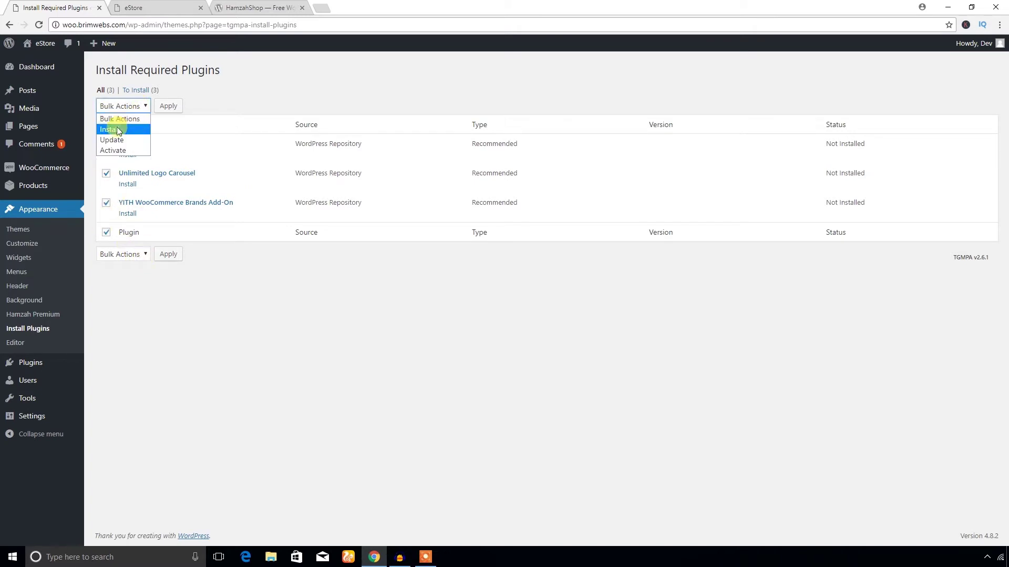
click(116, 128)
click(164, 107)
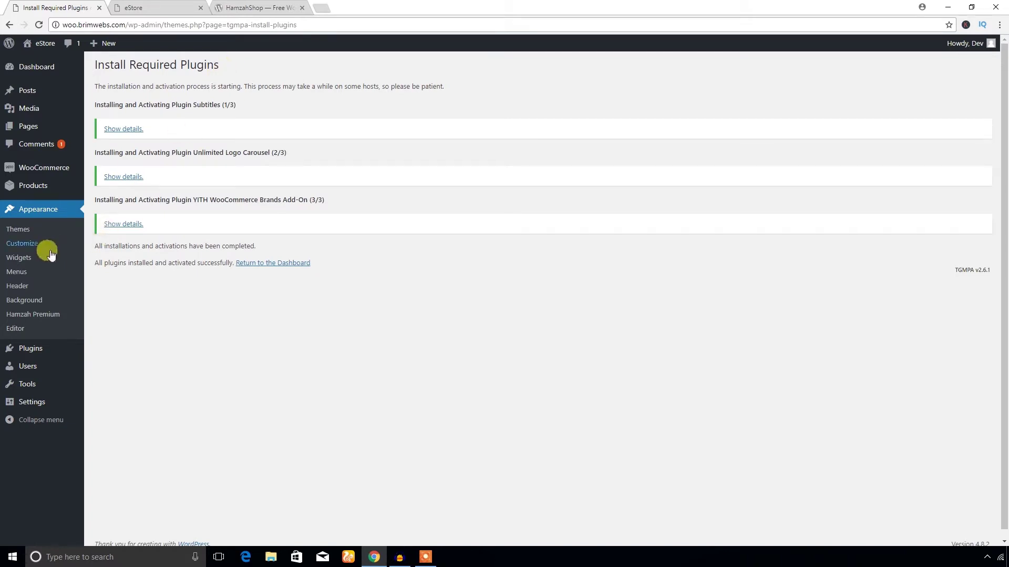
click(17, 229)
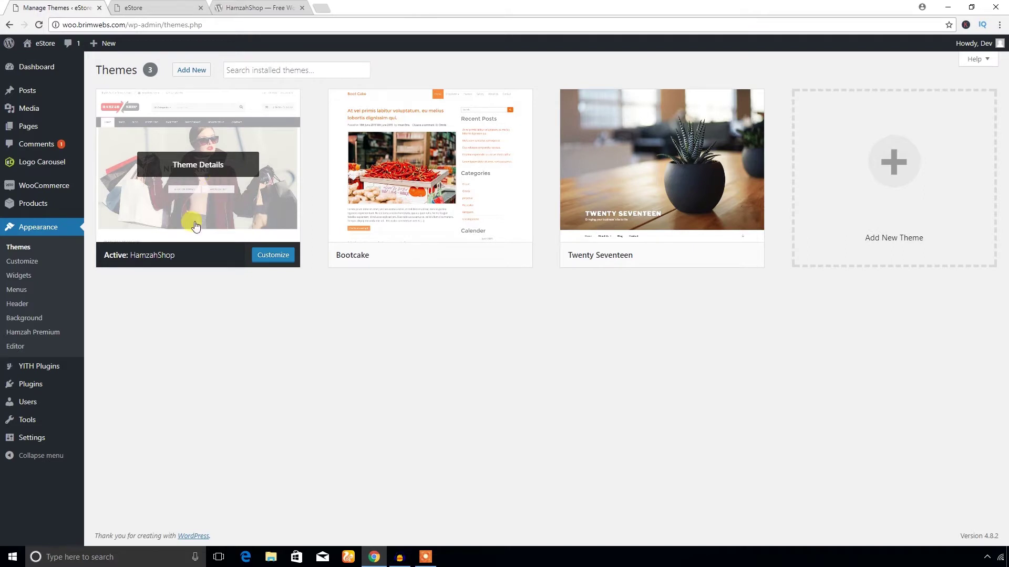
Open the Menus page and select the 'Main Menu' name text
click(18, 291)
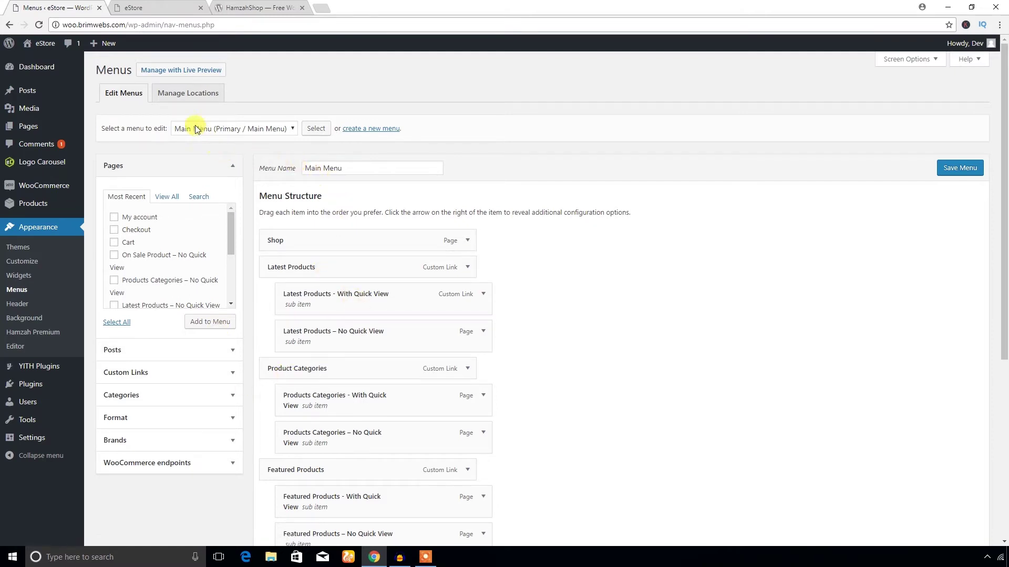
triple_click(343, 167)
click(340, 190)
drag(349, 167, 287, 167)
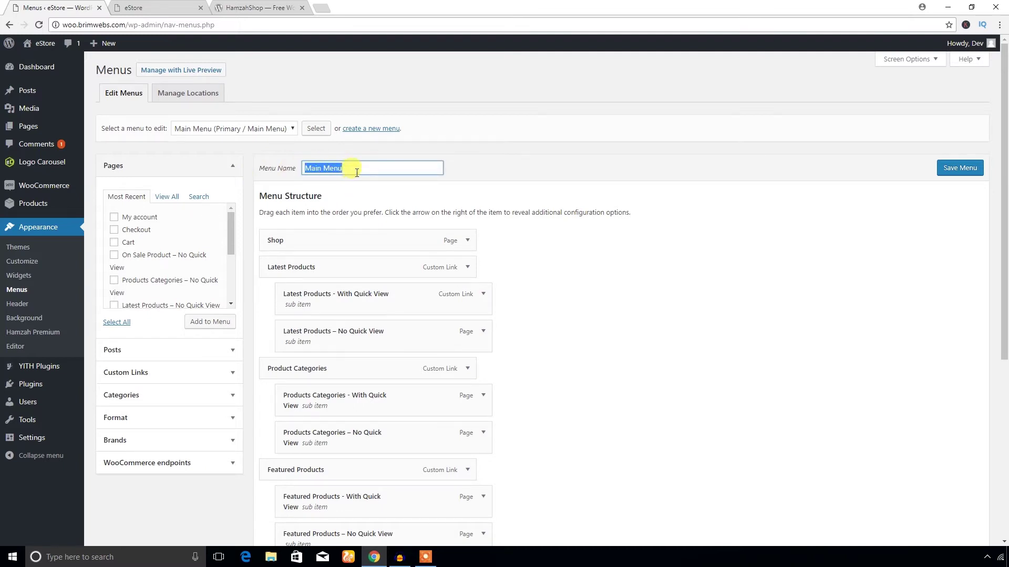
In Manage Locations, leave My Account After Login unassigned and save the menu locations
click(195, 95)
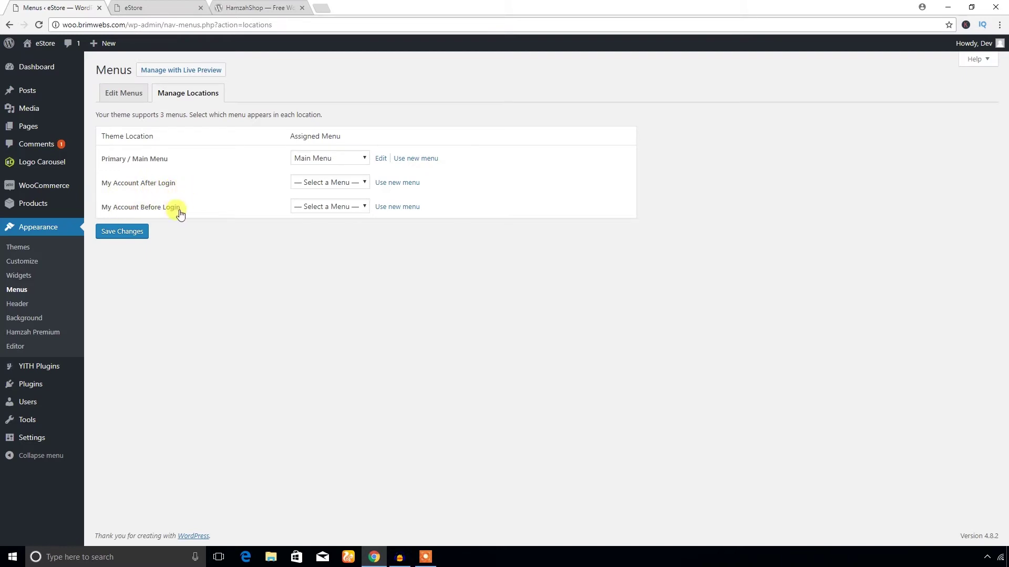
click(323, 183)
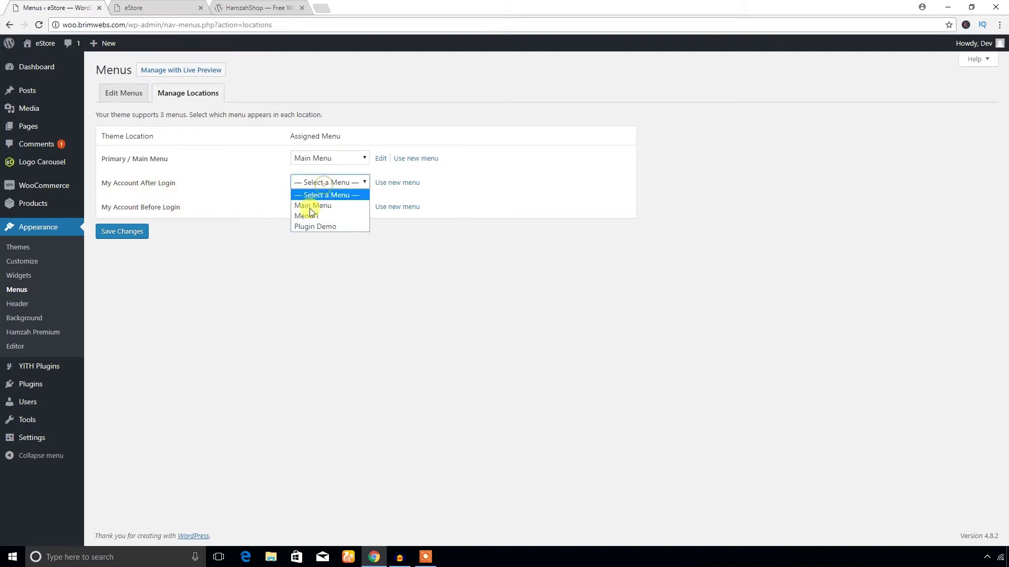
click(263, 213)
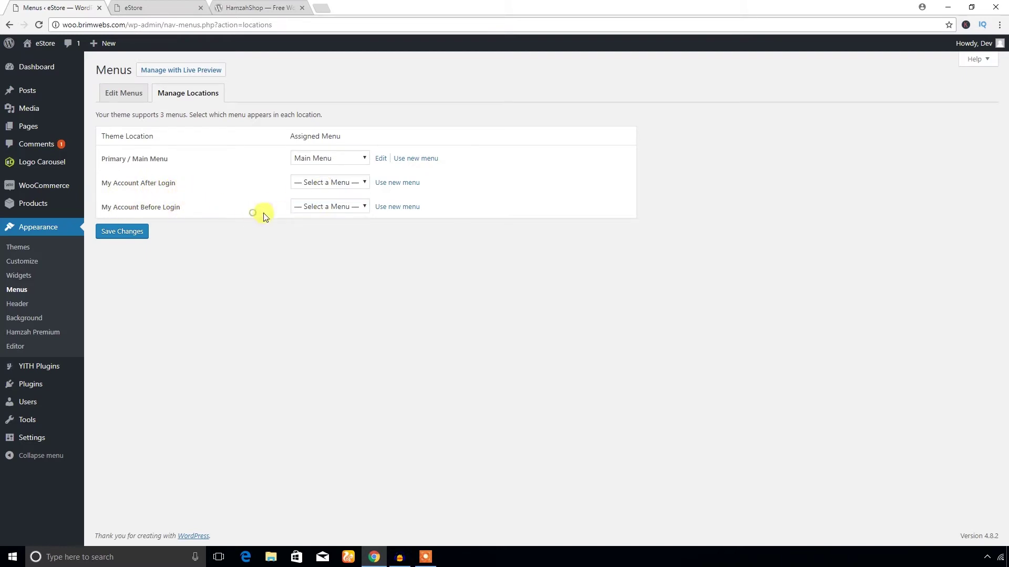
click(129, 234)
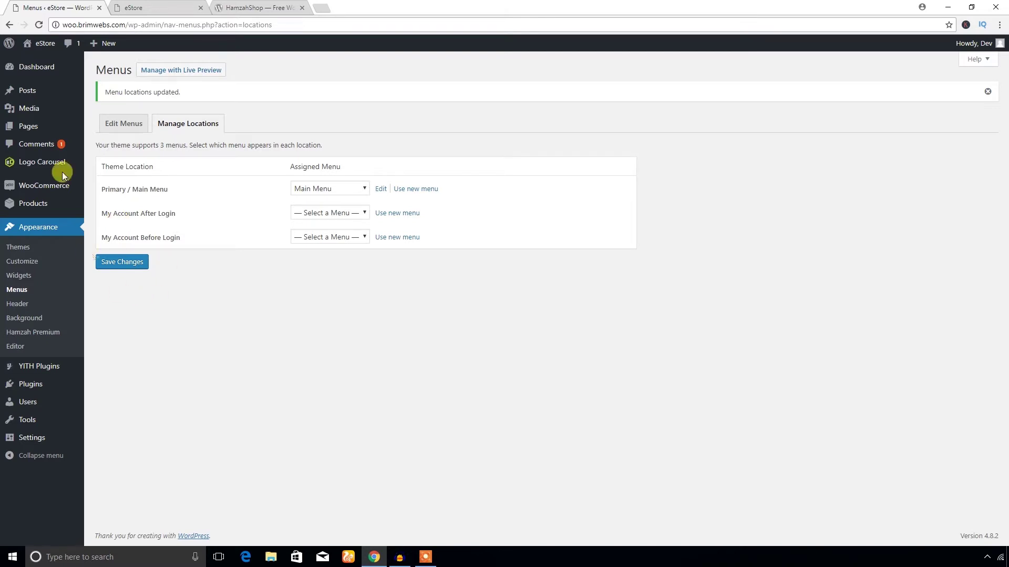
mouse_move(37, 43)
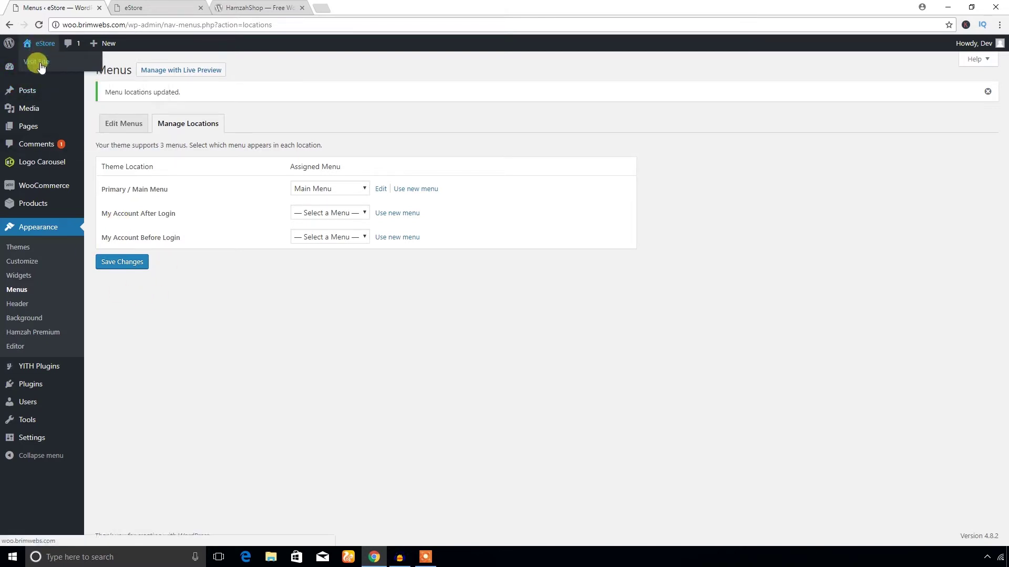
Open the eStore storefront in a new tab and scroll through its Shop page
right_click(44, 64)
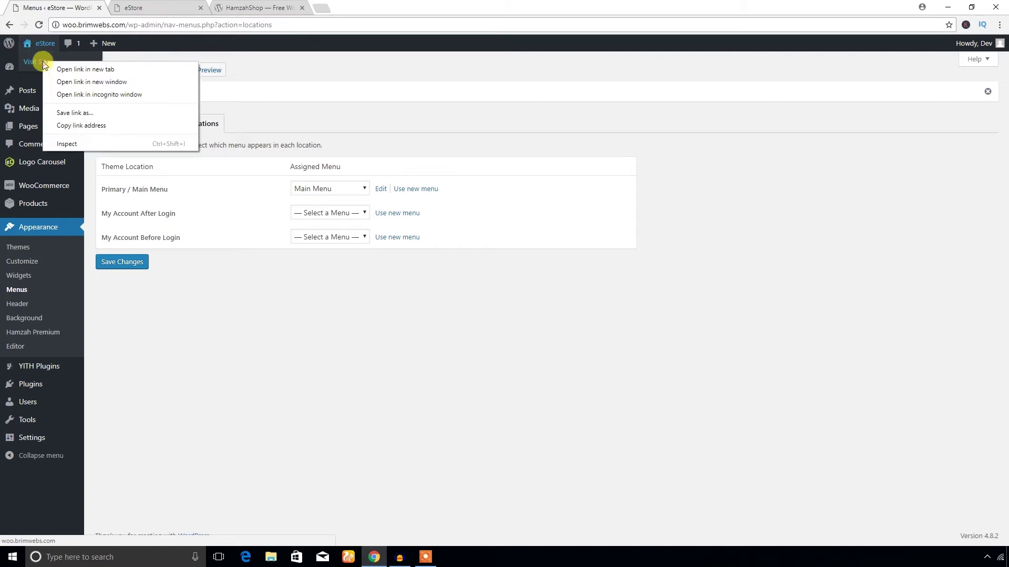
click(52, 68)
click(145, 10)
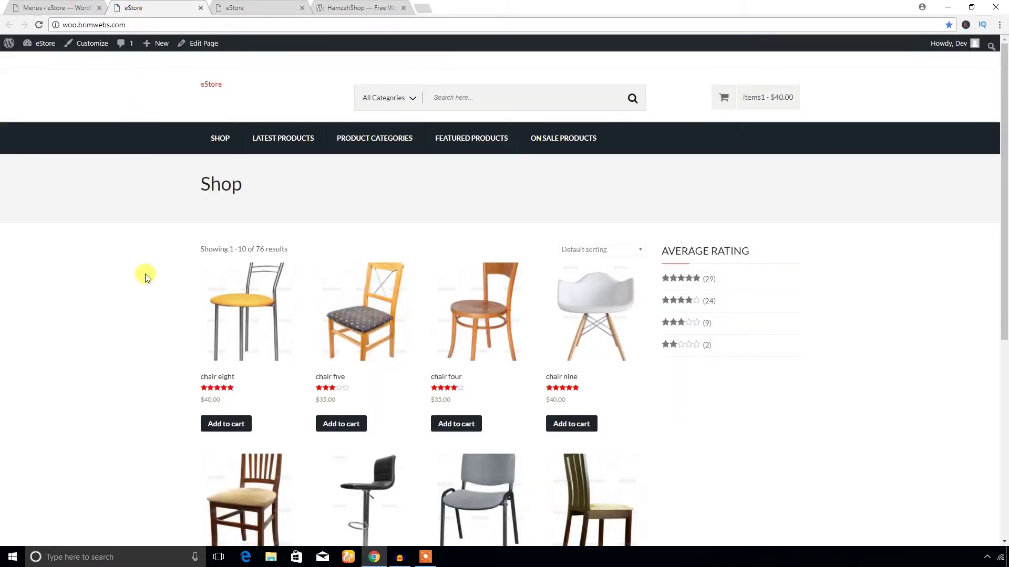
scroll(149, 285, down, 6)
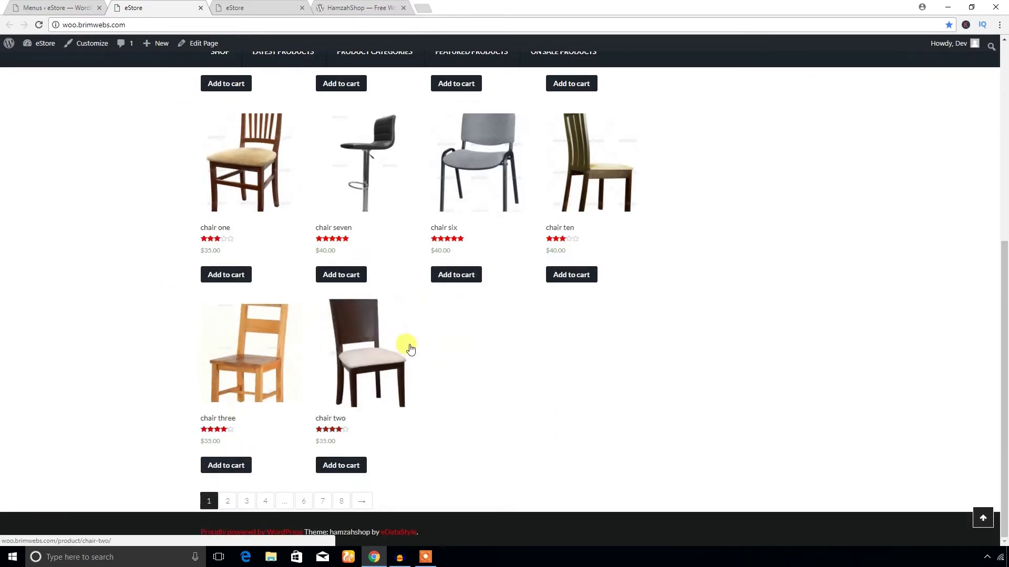
scroll(410, 347, up, 7)
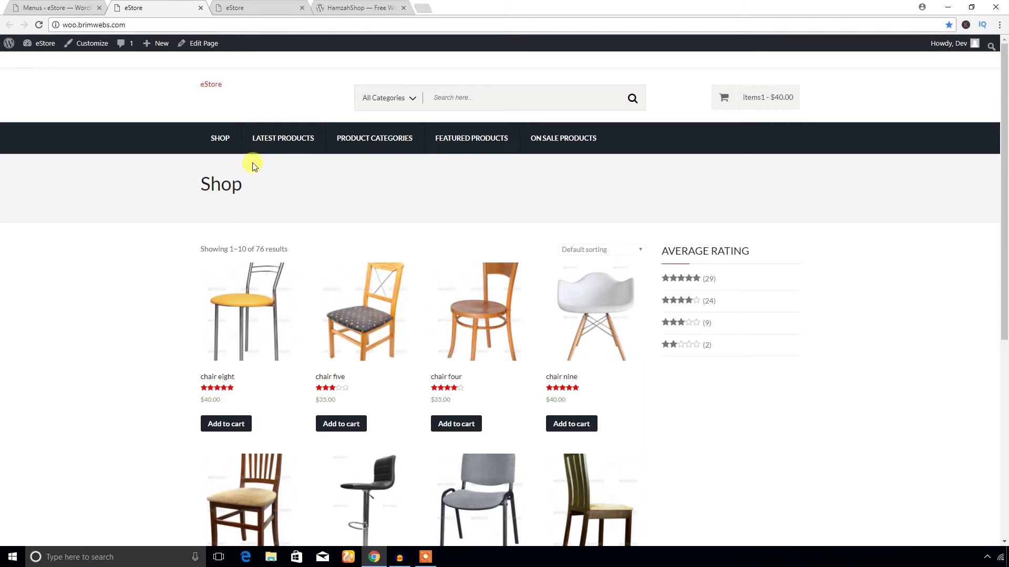
Compare the Shop page with the Menus admin page, ending on Menus > Manage Locations
click(32, 7)
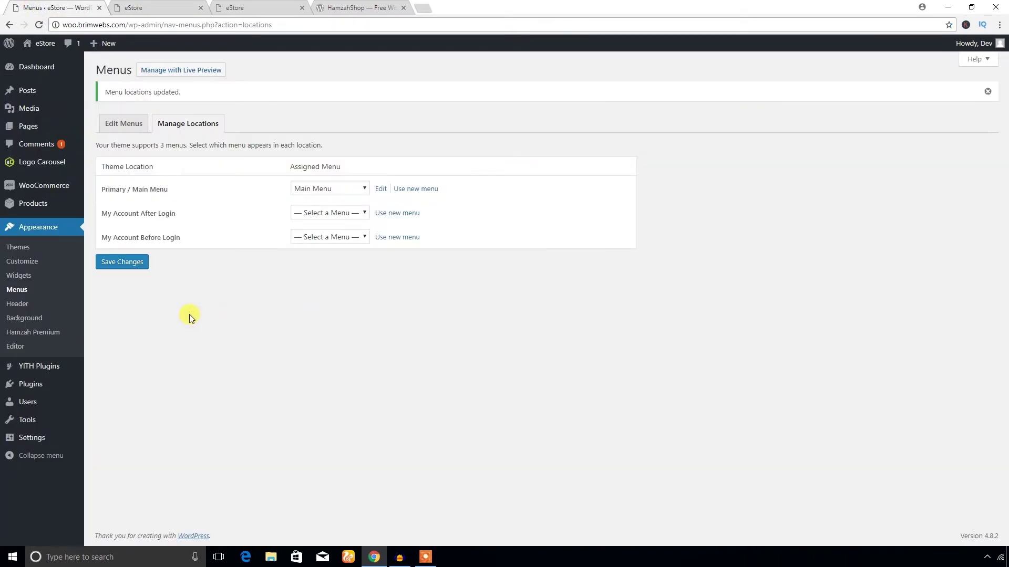
click(135, 8)
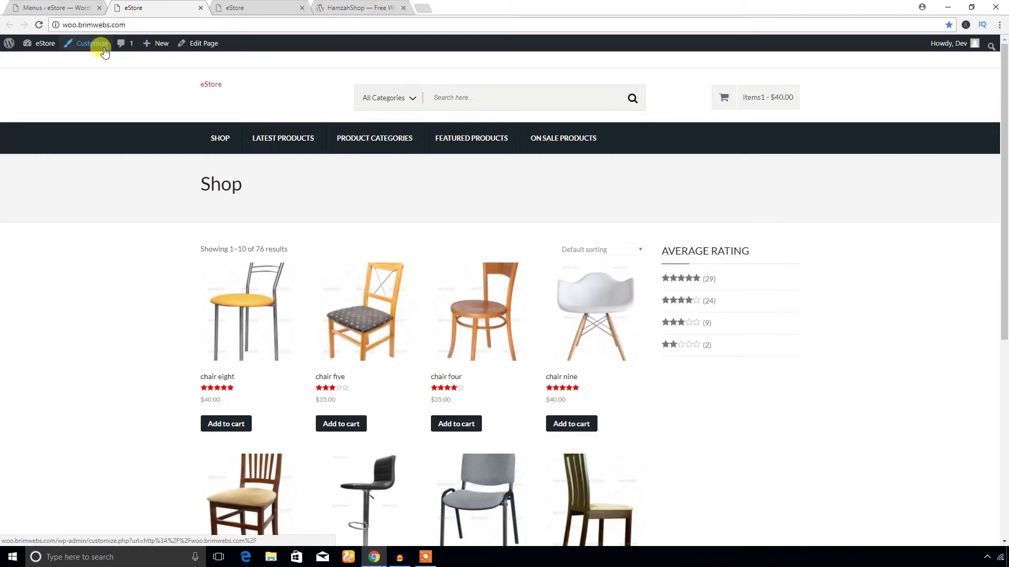
click(58, 8)
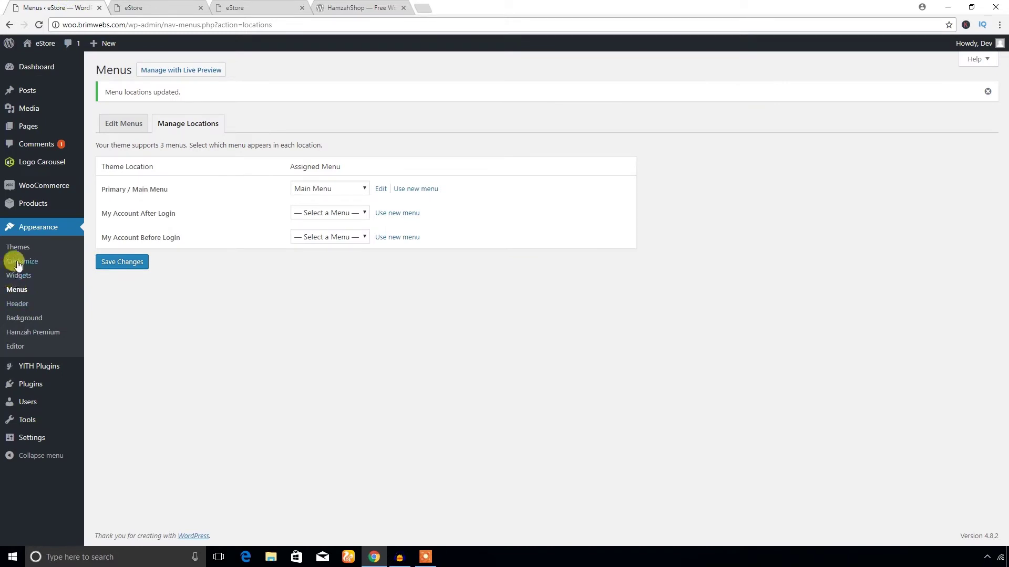
Open the Customizer, close the duplicate eStore tab, and visit the Site Identity tagline field
click(19, 263)
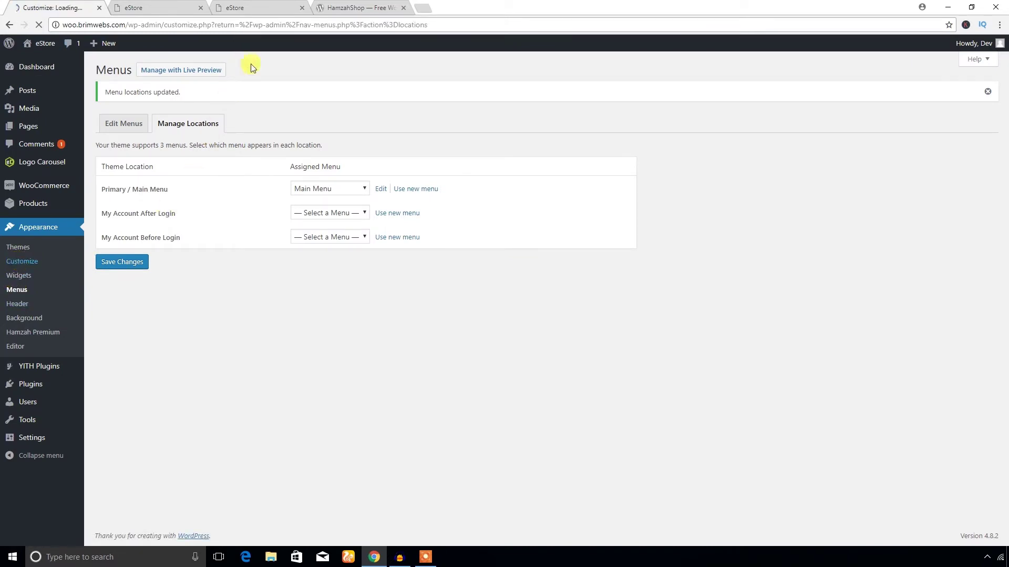
click(303, 8)
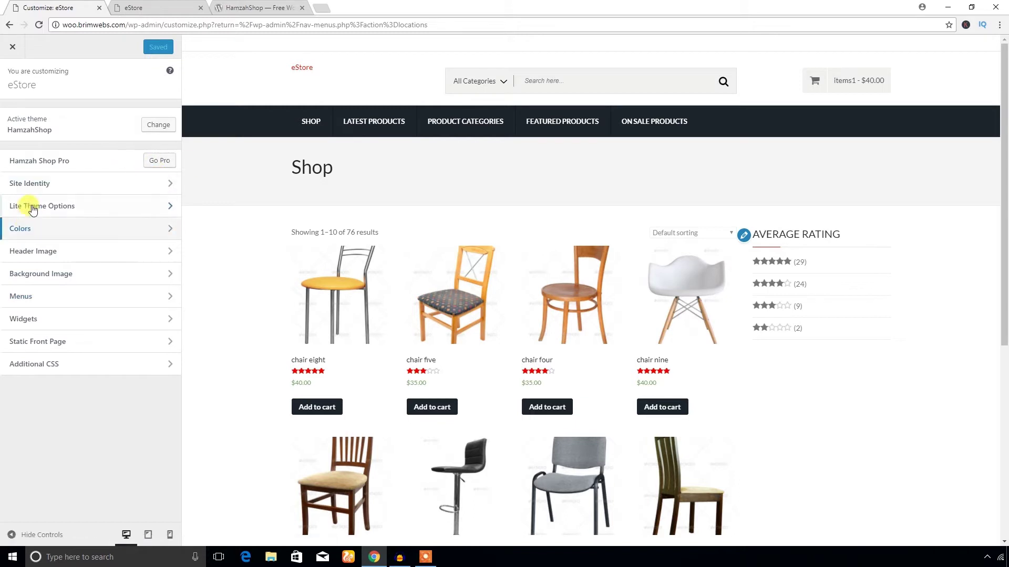
click(73, 183)
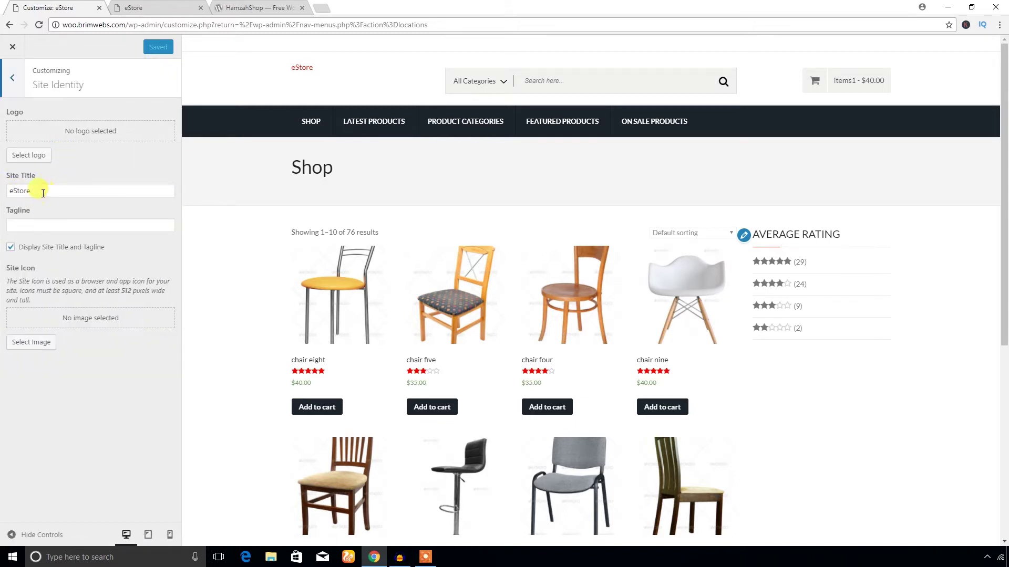
click(24, 229)
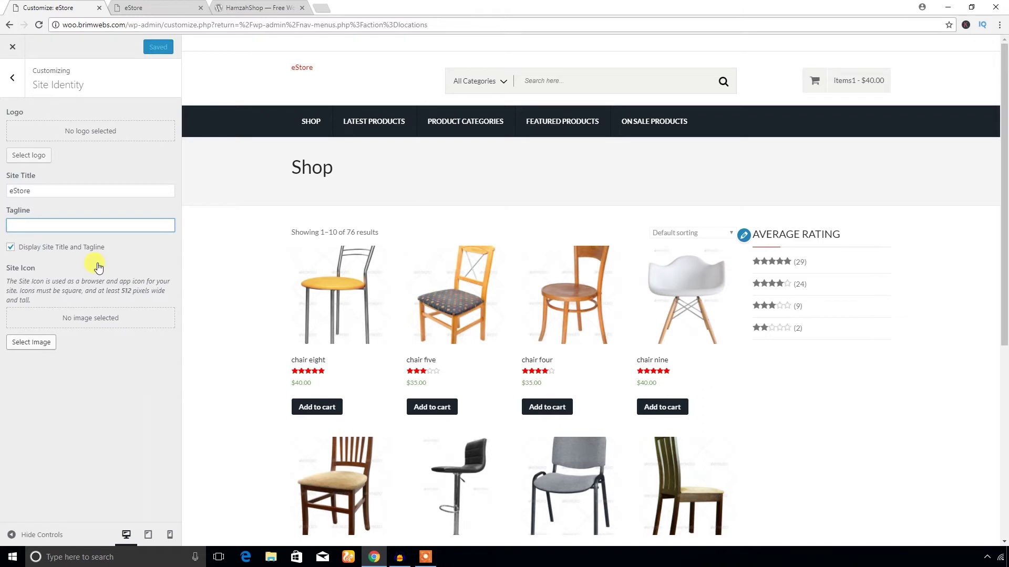
click(12, 78)
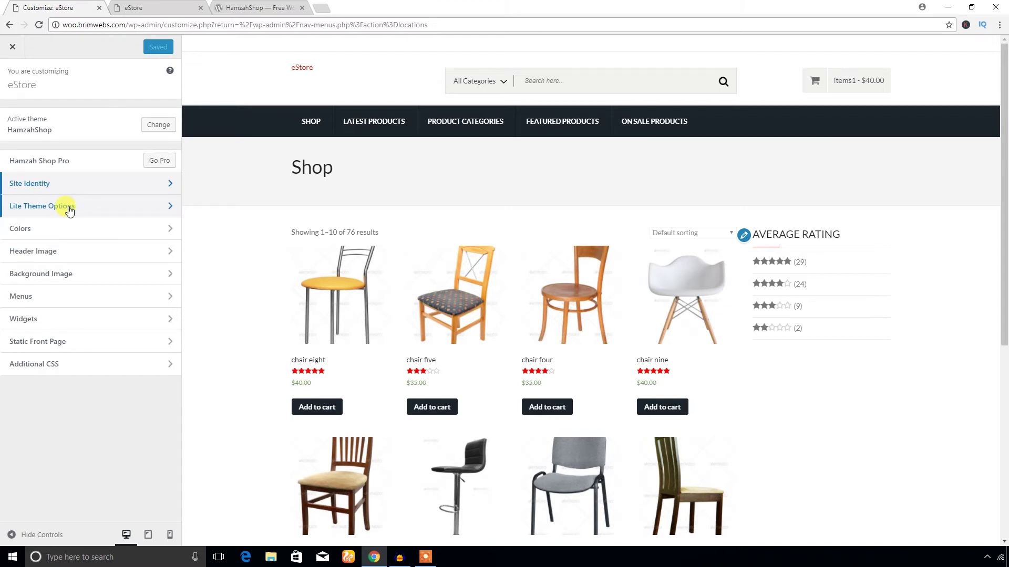
Glance at the HamzahShop page on wordpress.org, then return to the eStore Customizer
click(242, 7)
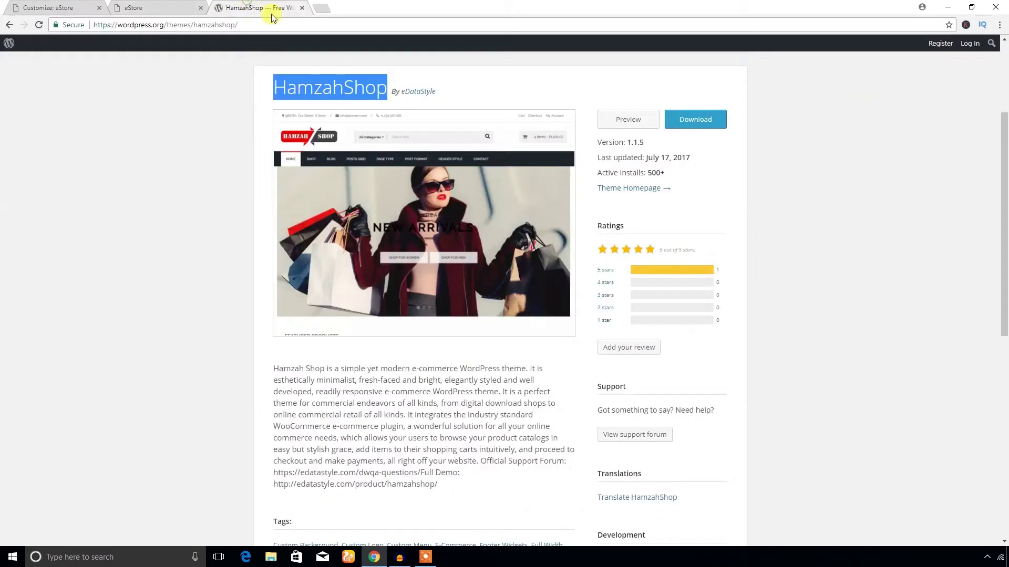
click(189, 115)
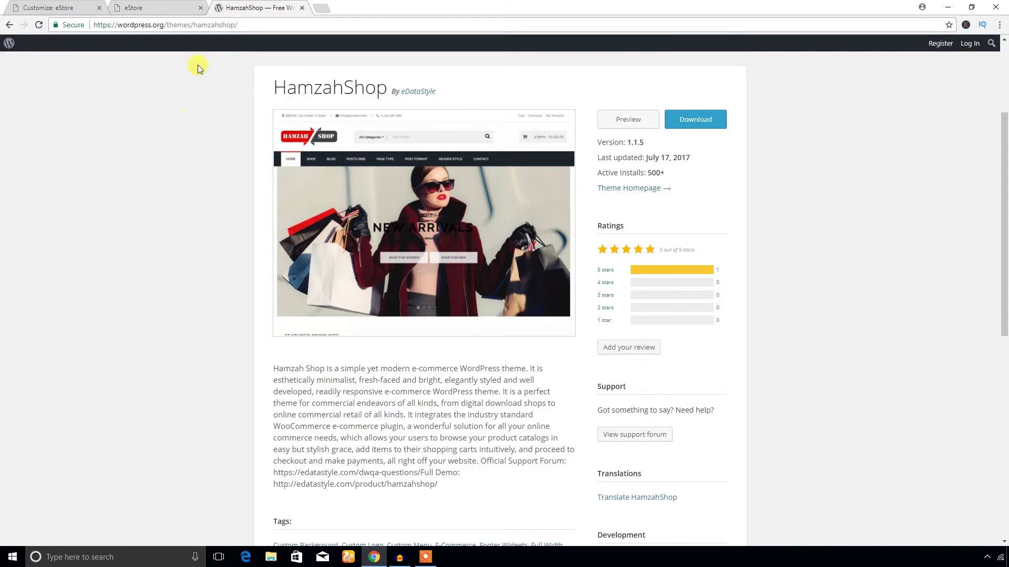
click(87, 8)
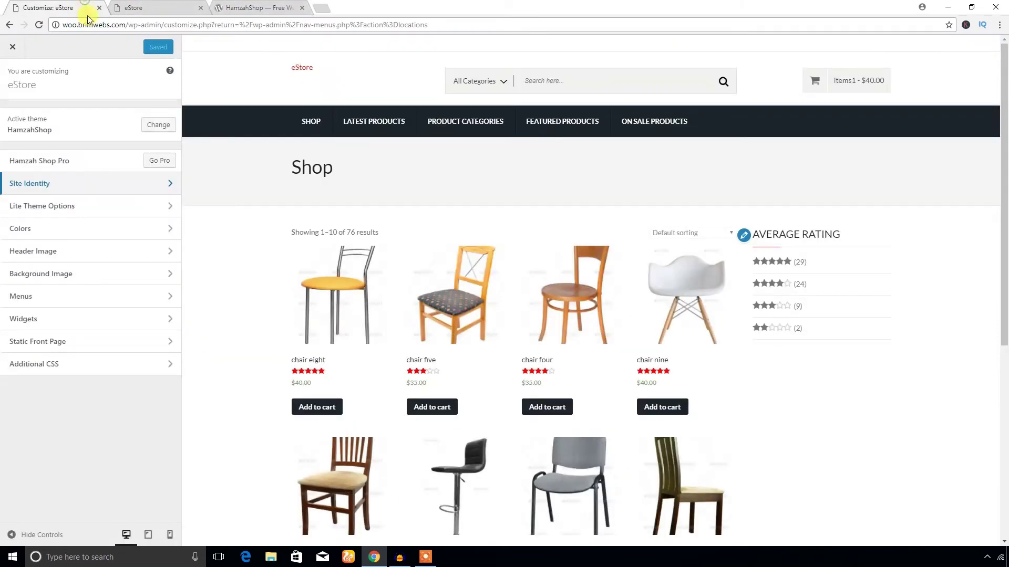
In Lite Theme Options, keep Page Layout and Blog Layout set to Sidebar
click(74, 209)
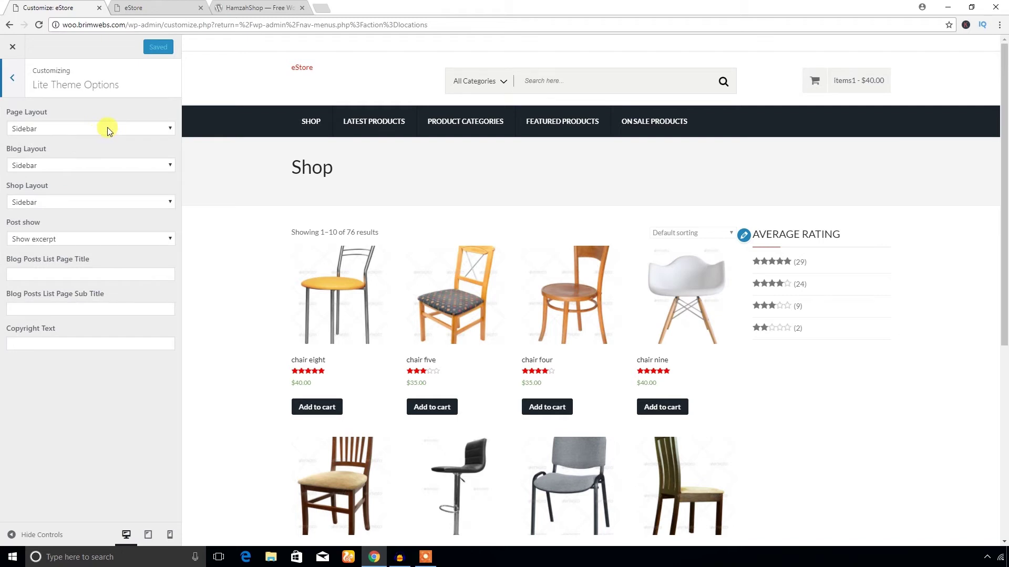
click(86, 131)
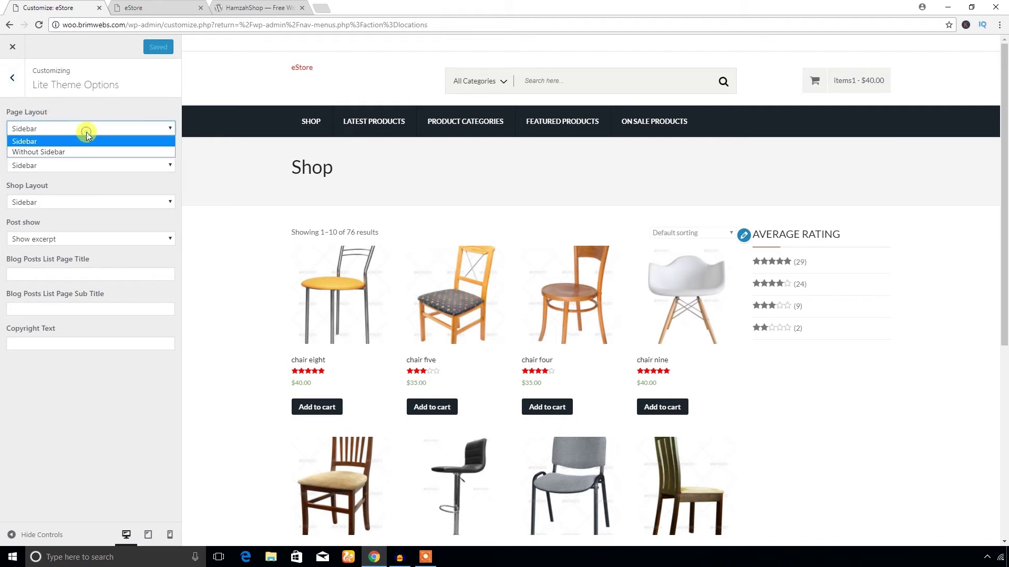
click(214, 163)
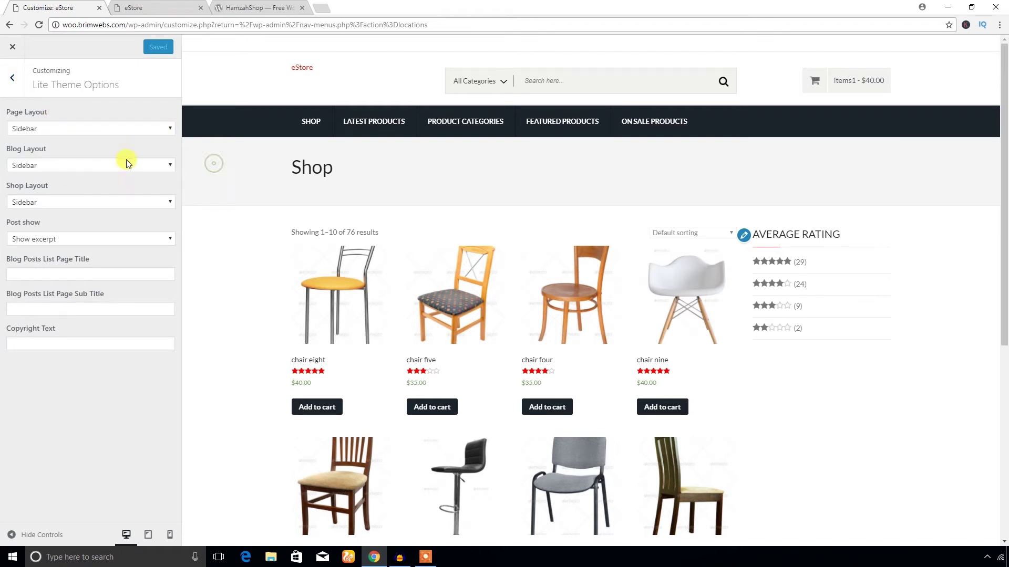
click(84, 170)
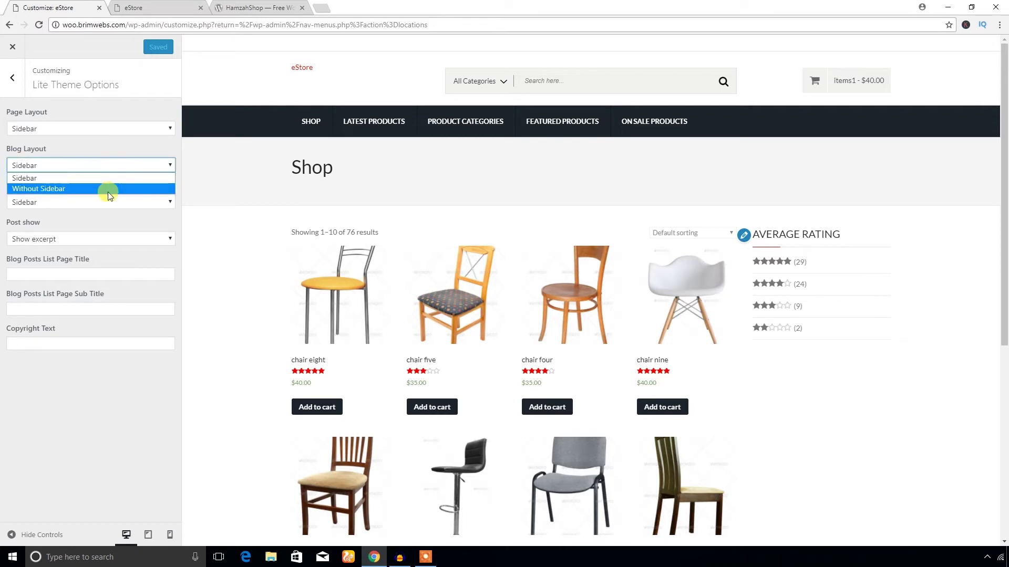
click(247, 213)
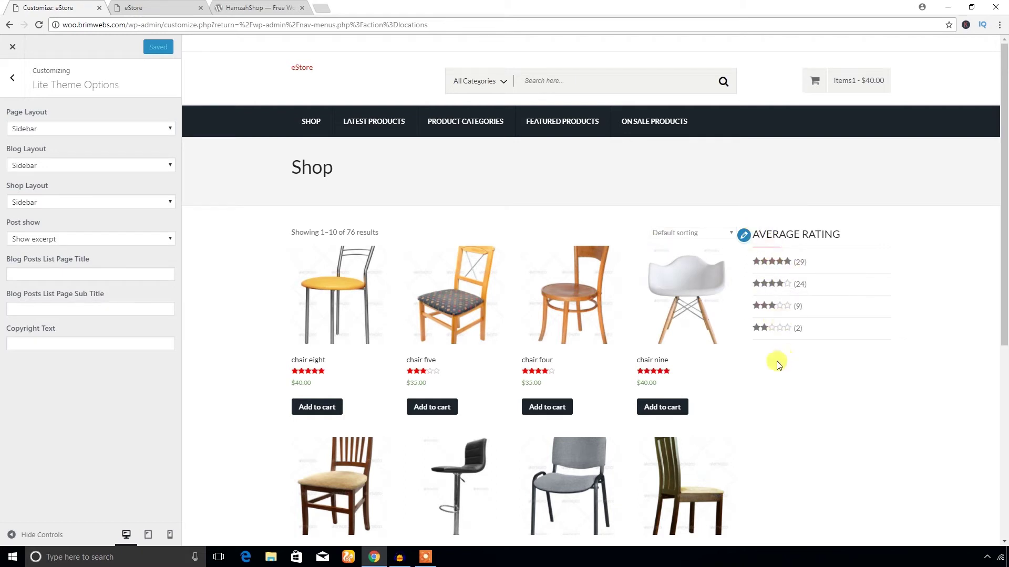
Preview Shop Layout as Without Sidebar, then set it back to Sidebar
click(153, 203)
click(142, 221)
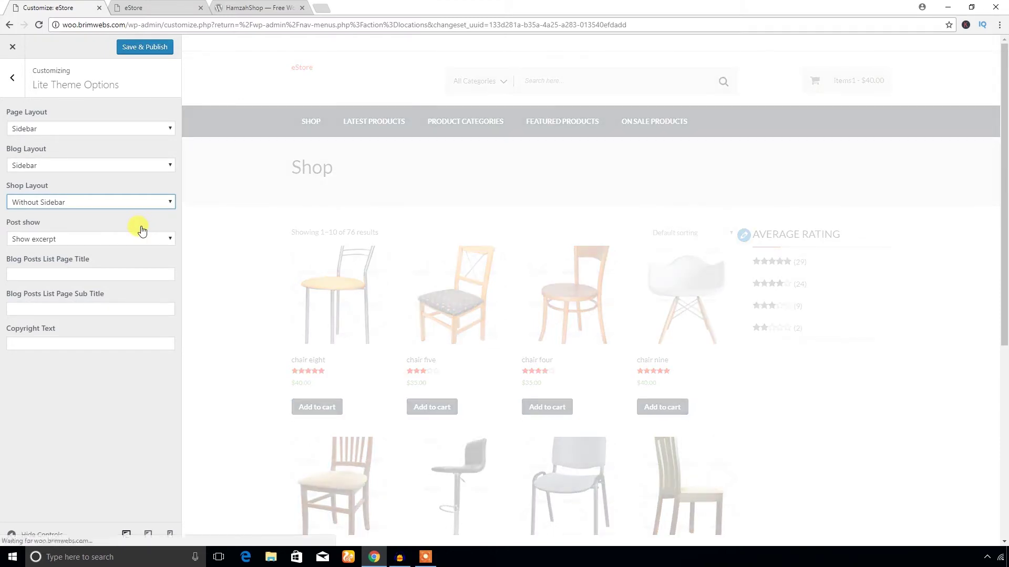
scroll(365, 300, down, 3)
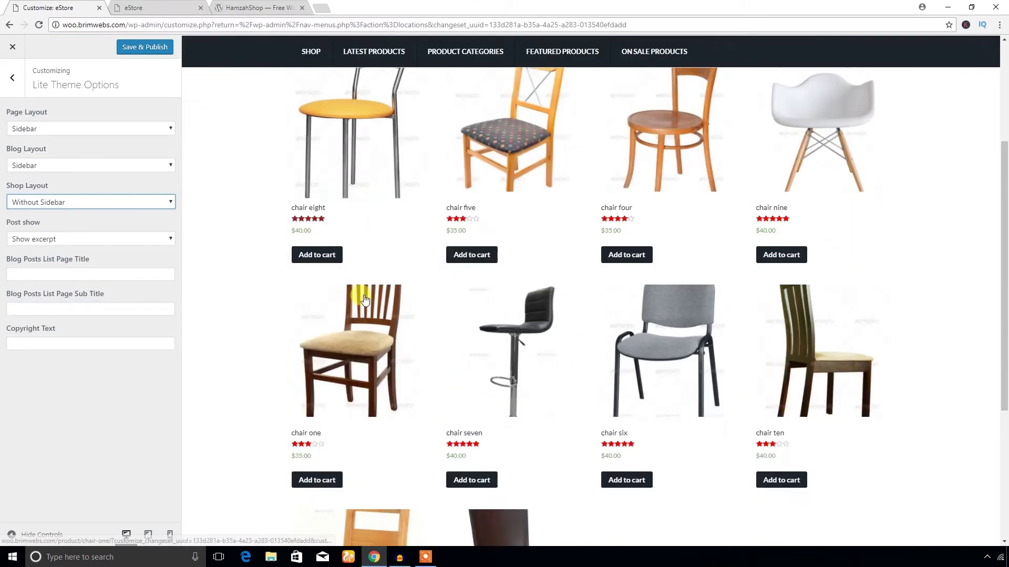
scroll(365, 300, down, 3)
scroll(416, 316, up, 6)
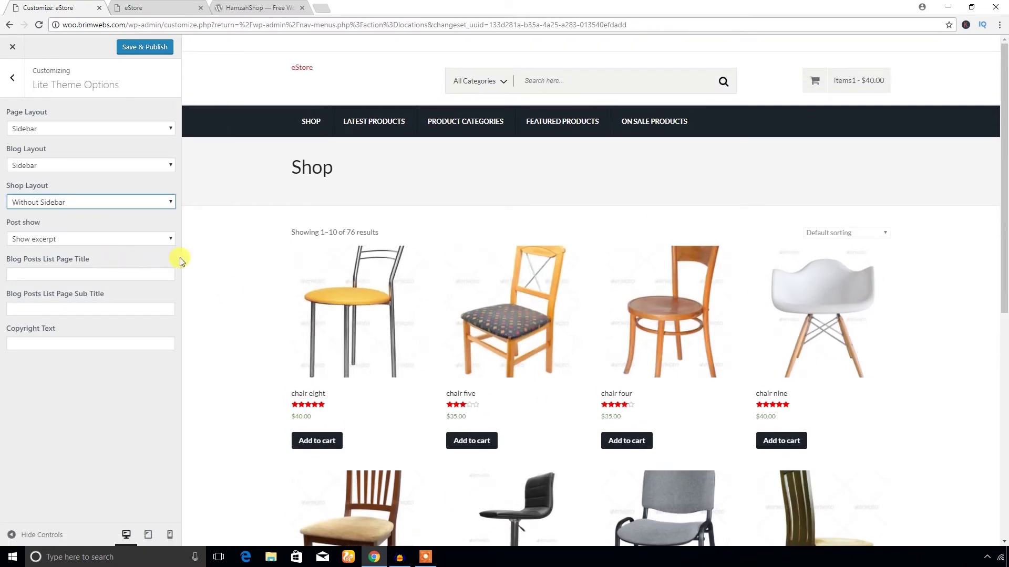
click(155, 203)
click(136, 215)
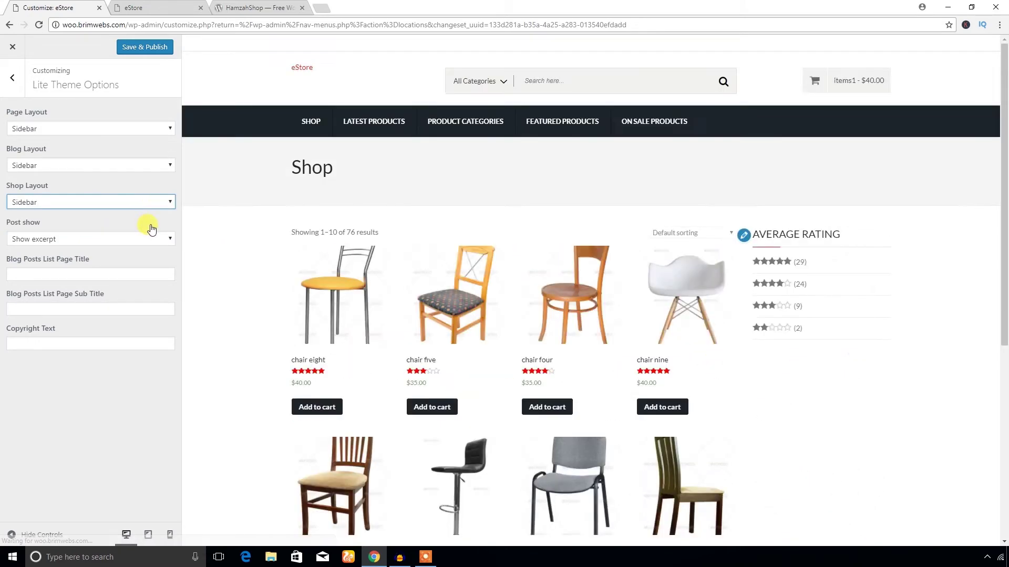
scroll(556, 367, down, 4)
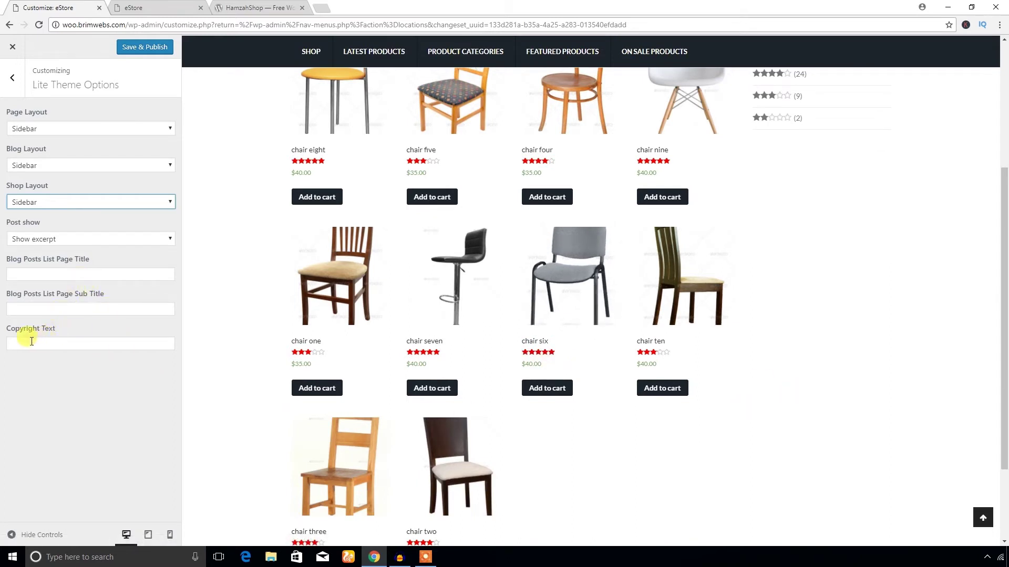
scroll(411, 443, down, 2)
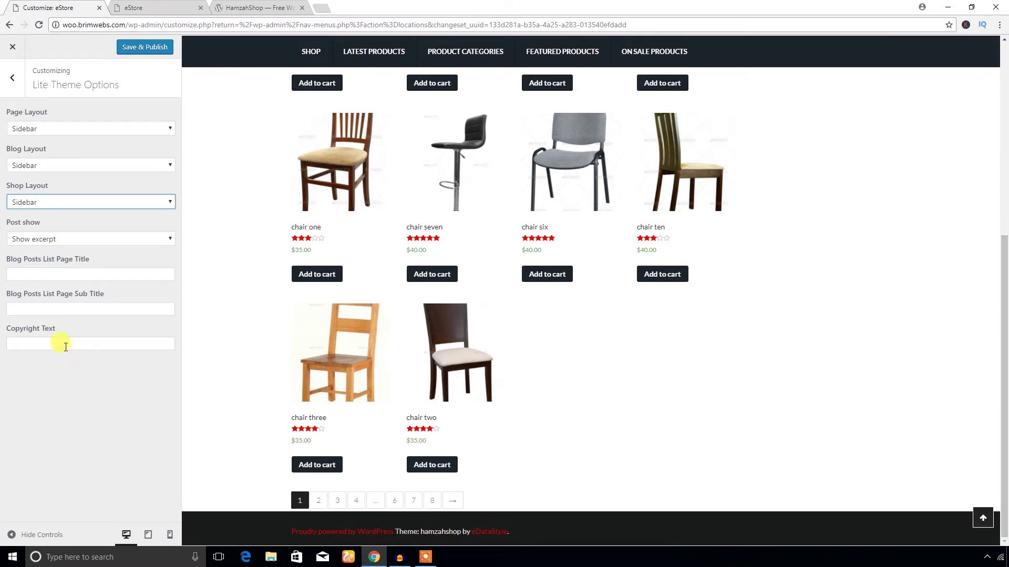
Enter 'themescode' as the footer Copyright Text in Lite Theme Options
click(65, 347)
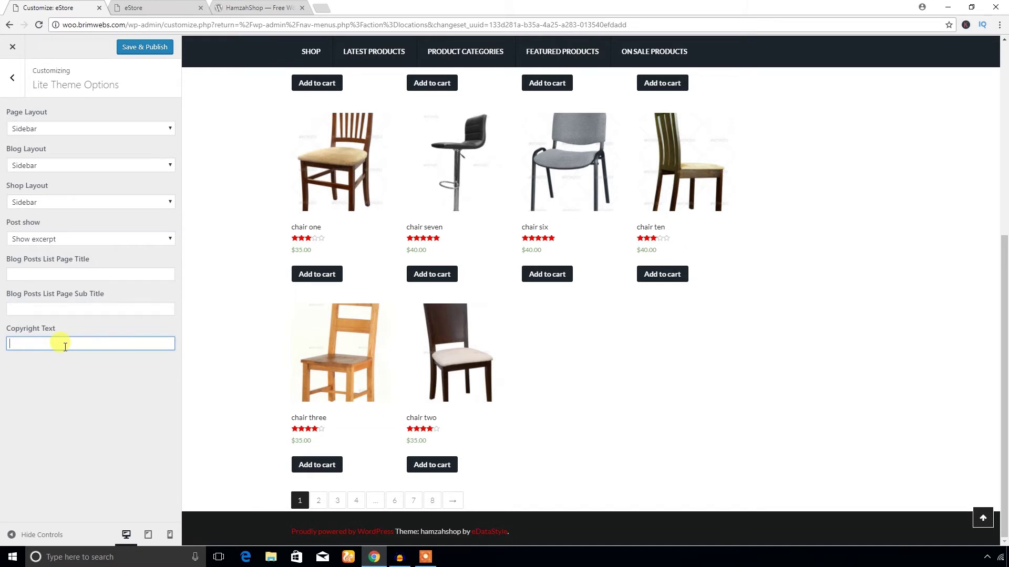
text(hemes)
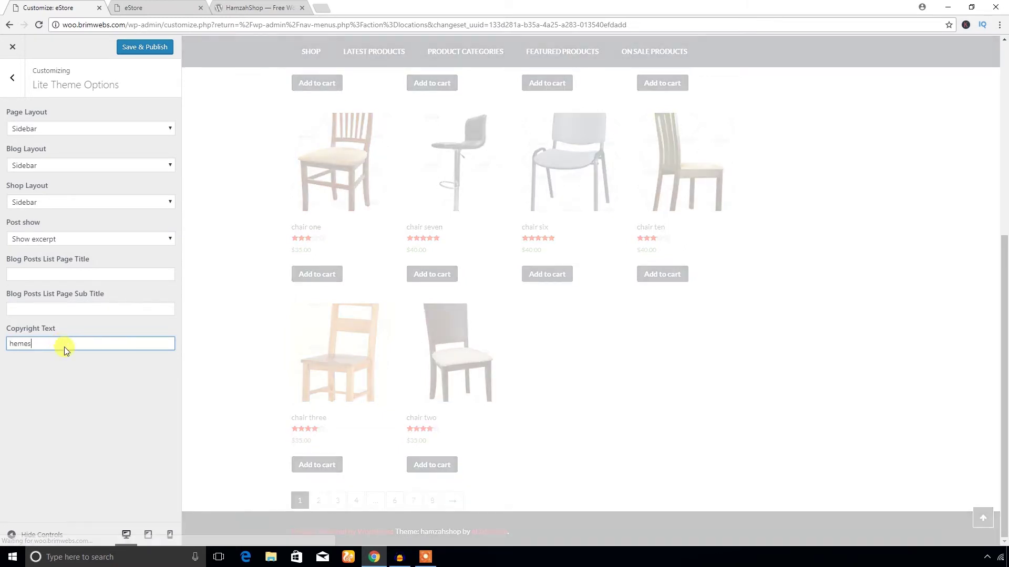
text(code)
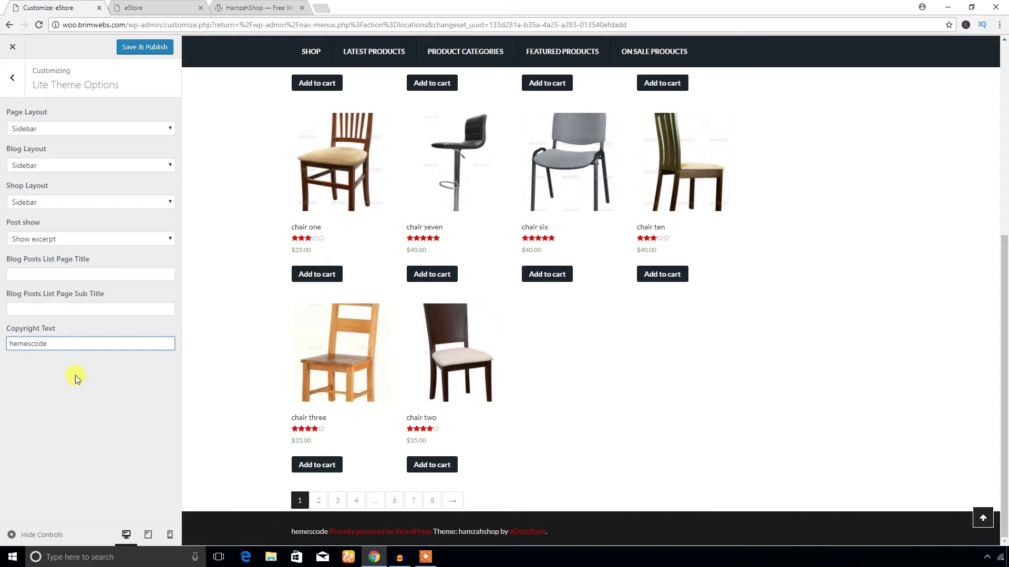
click(7, 343)
text(t)
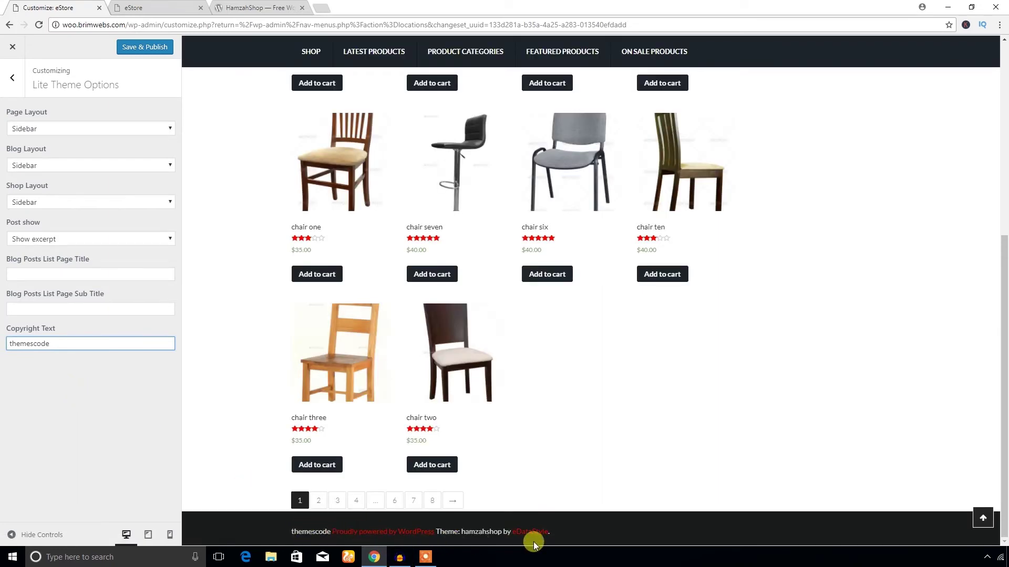
click(12, 78)
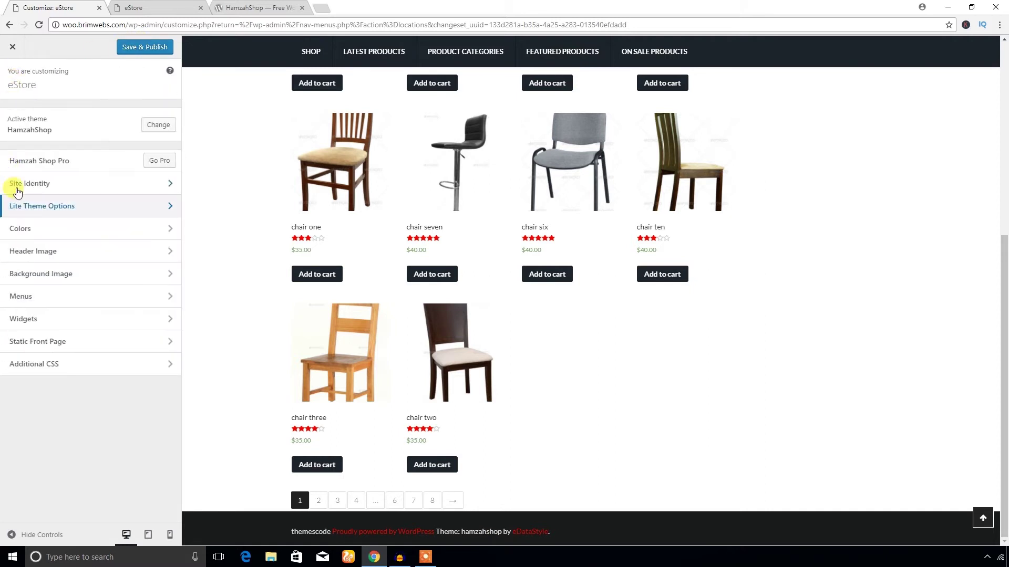
Reset Header Text Color to the black swatch in Colors, then open Header Image
click(75, 227)
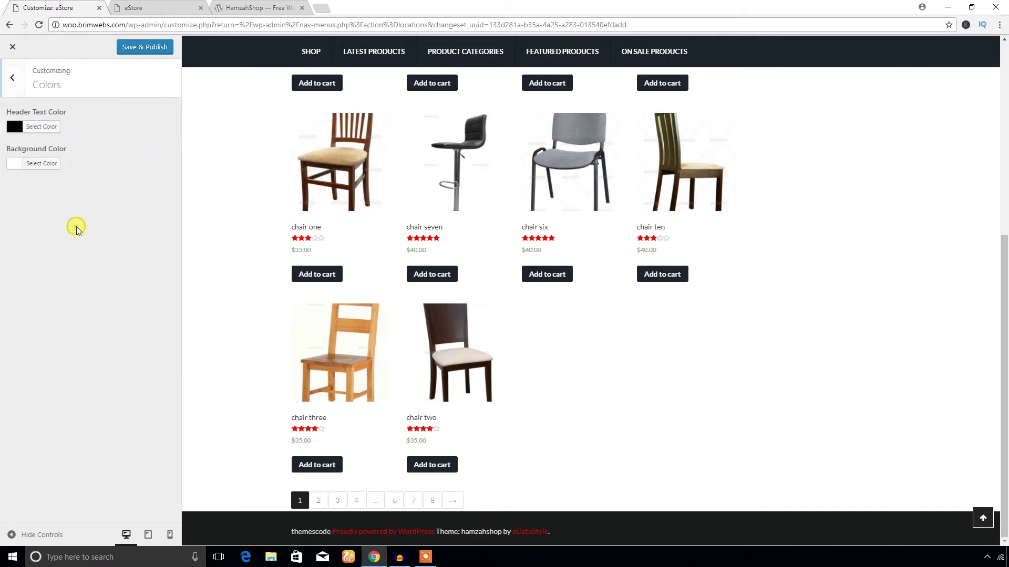
click(18, 137)
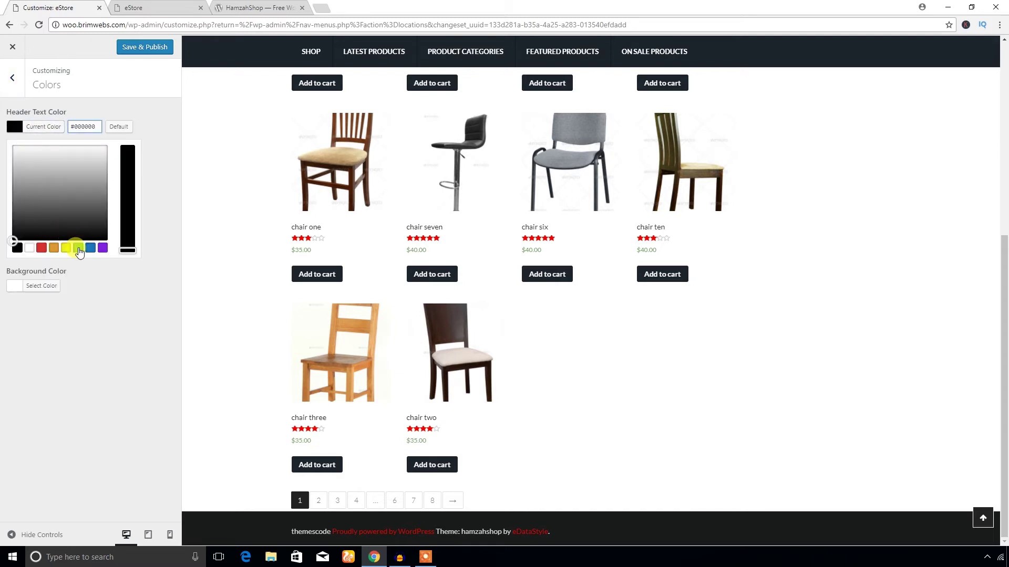
click(78, 249)
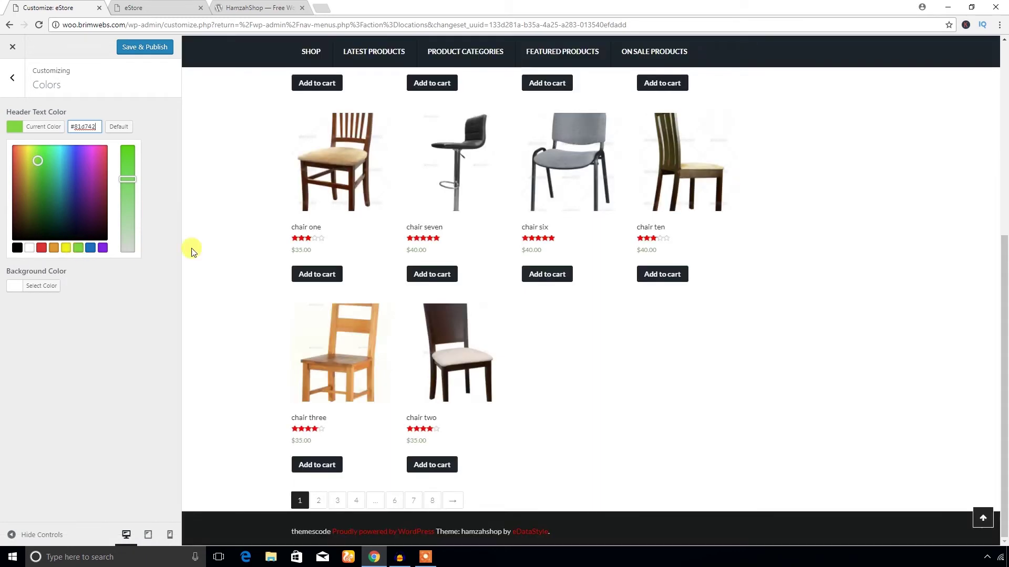
click(71, 332)
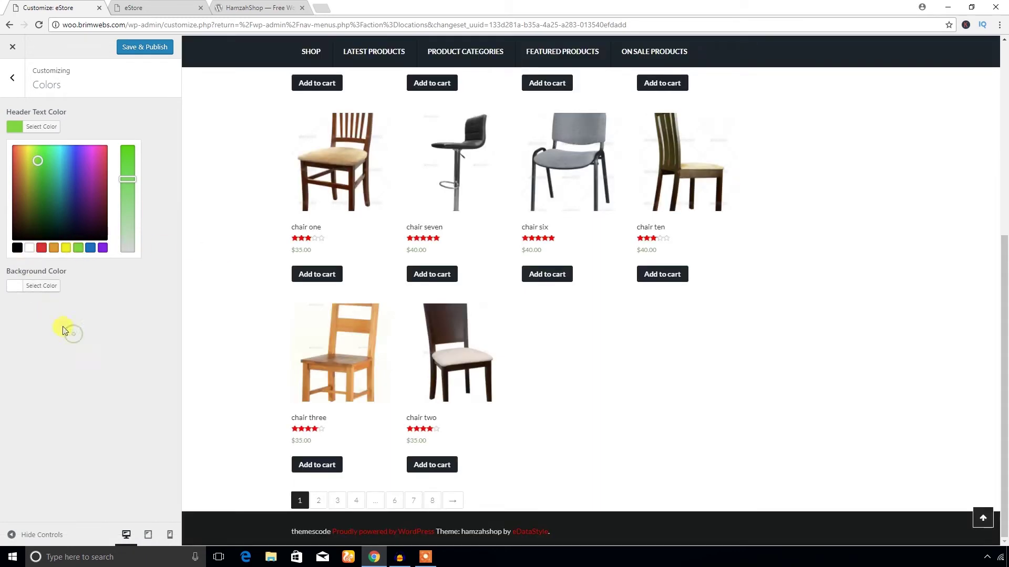
click(19, 248)
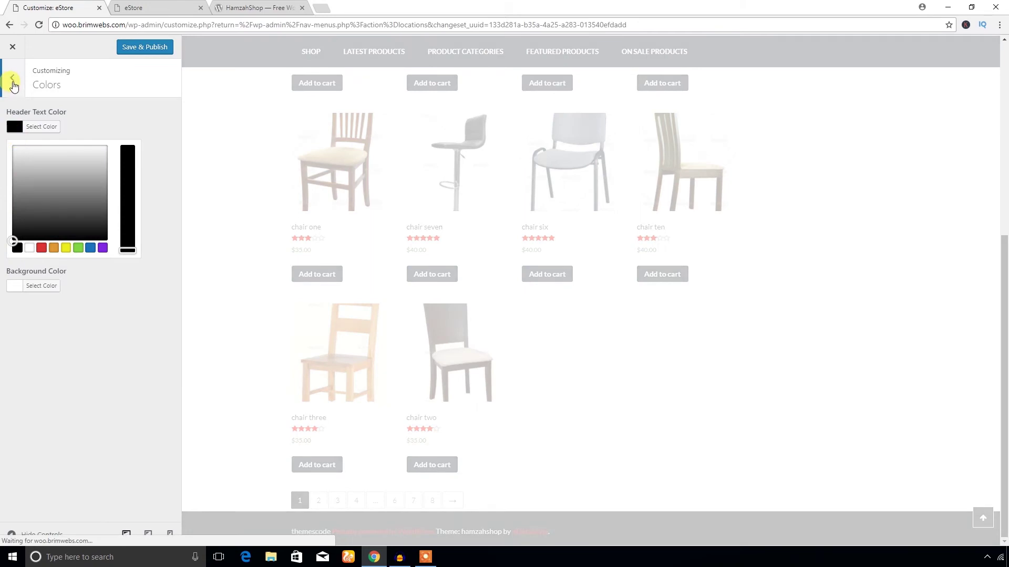
click(12, 78)
click(47, 253)
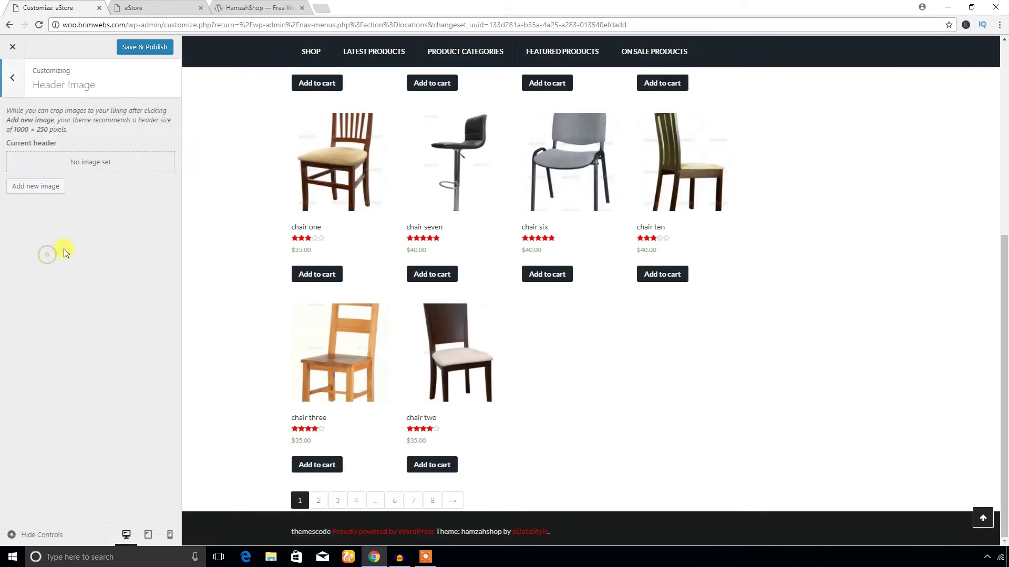
Look through the Background Image, Menus and Widgets customizer sections, returning to the main list between each
click(15, 83)
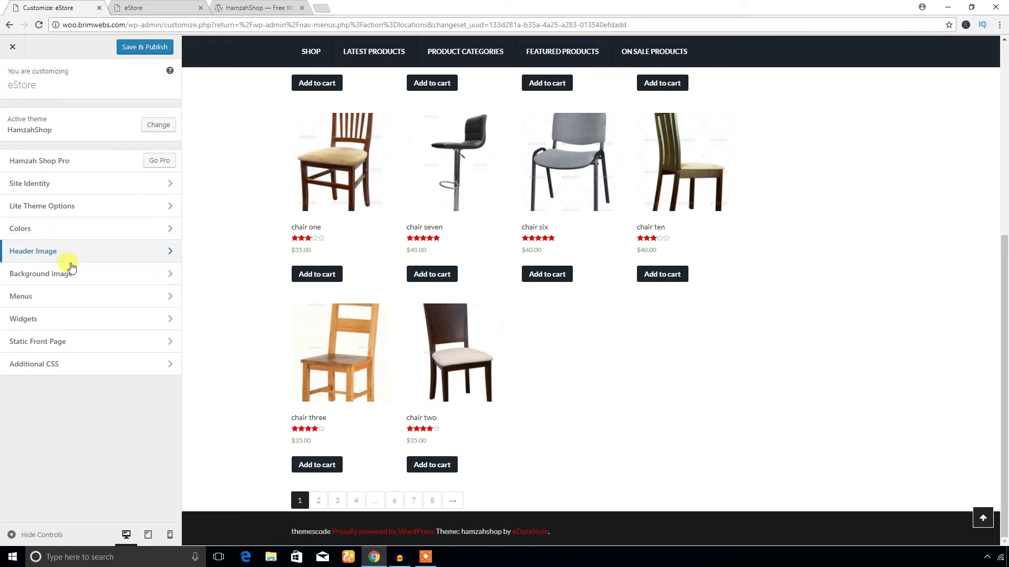
click(77, 279)
click(15, 84)
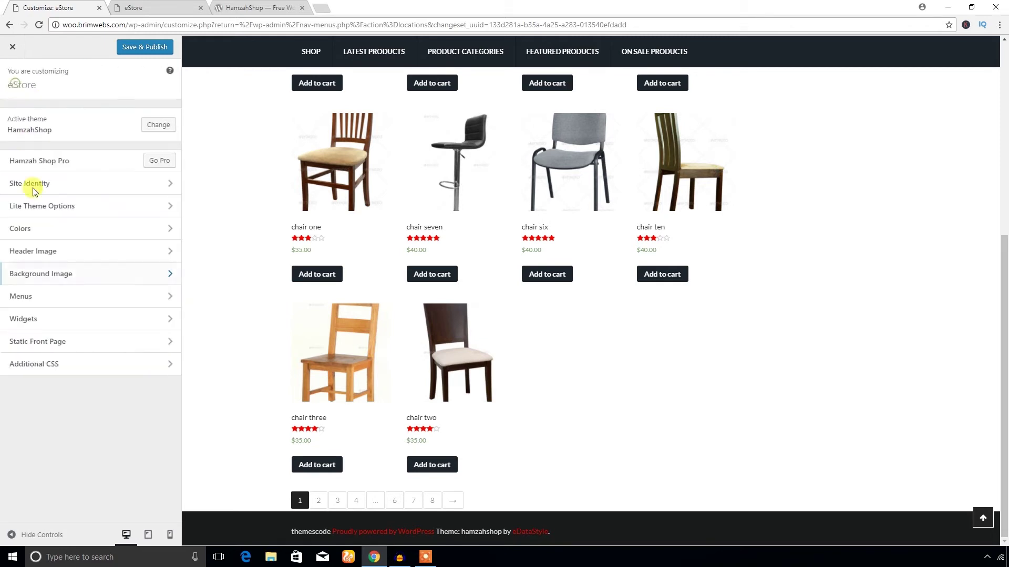
click(63, 297)
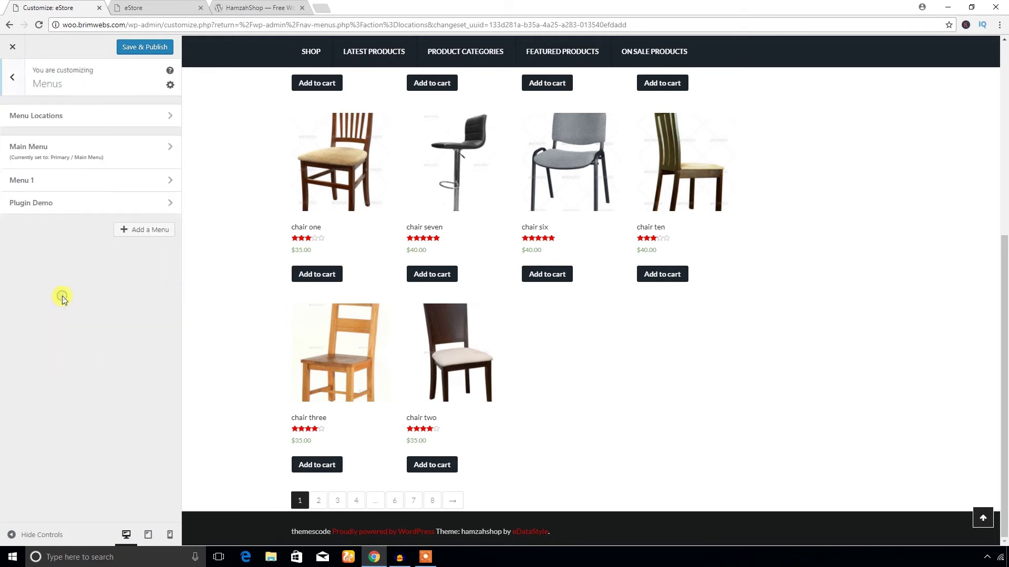
click(15, 81)
click(107, 321)
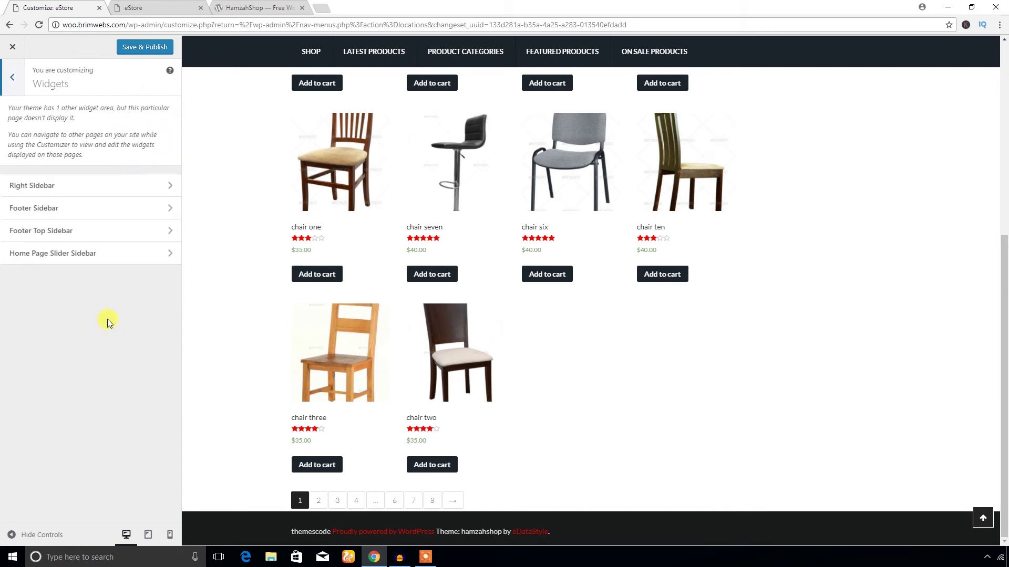
Review the Static Front Page settings, opening the posts page choices without picking one
click(13, 82)
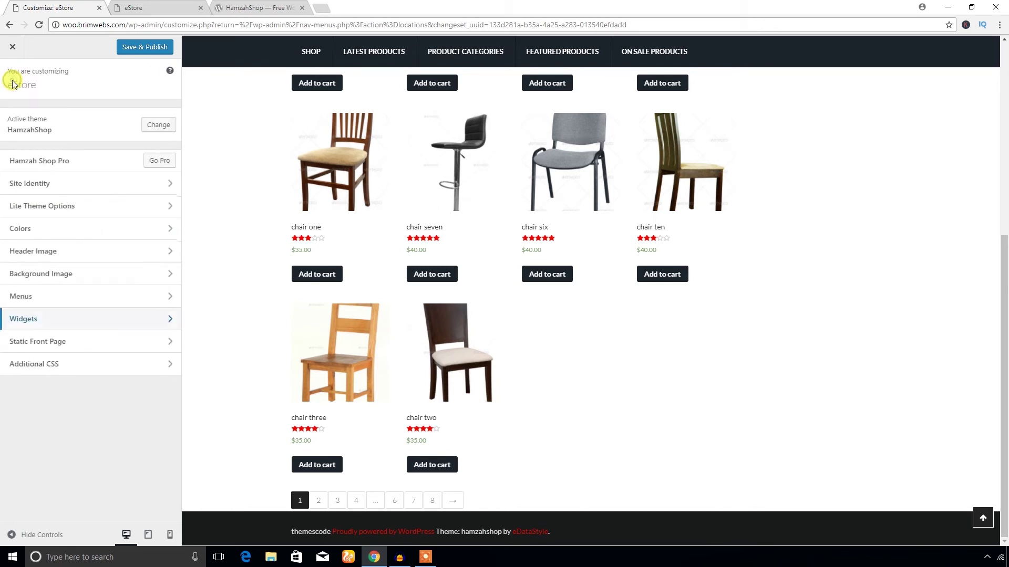
click(94, 342)
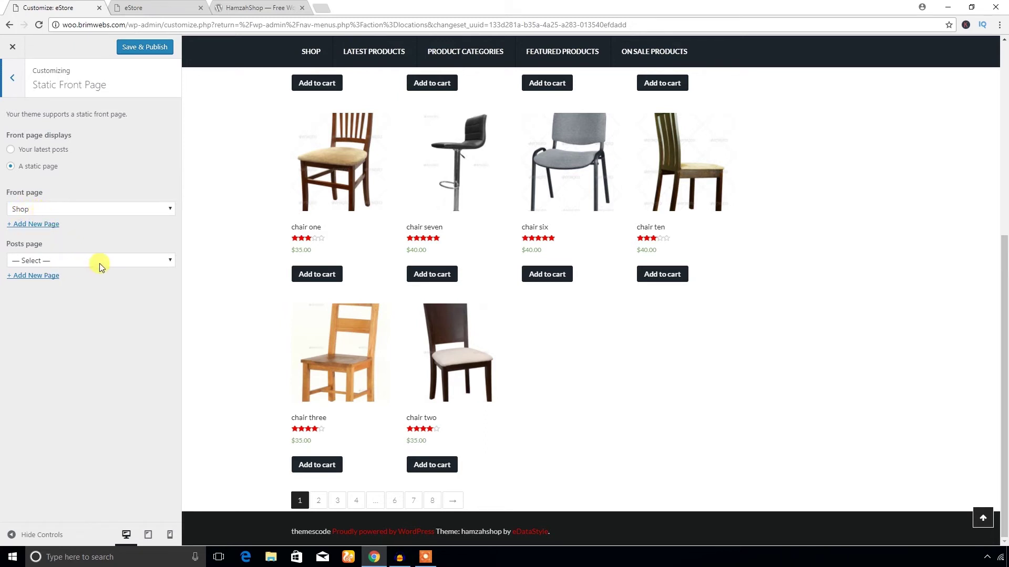
click(112, 261)
click(112, 262)
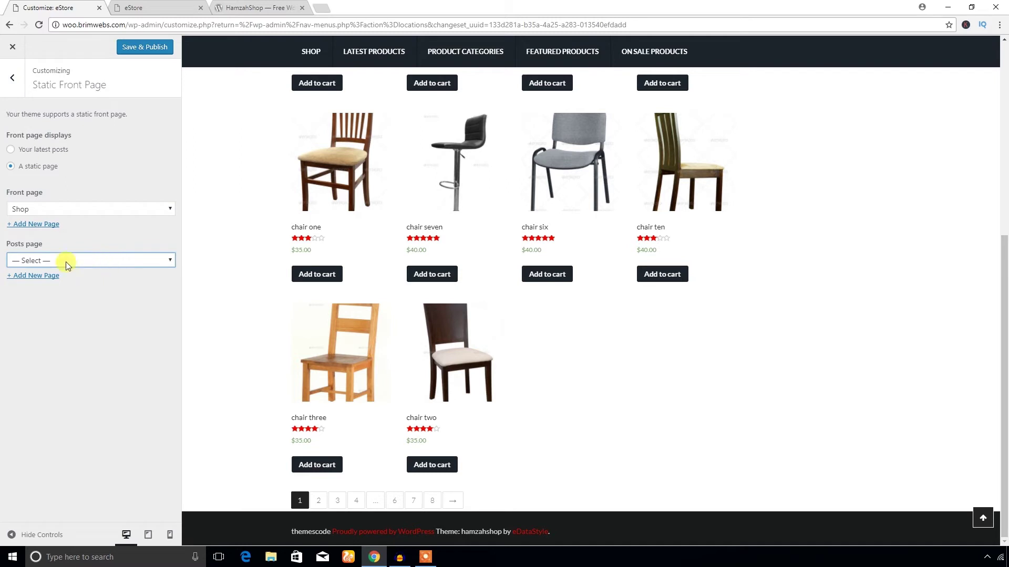
click(12, 78)
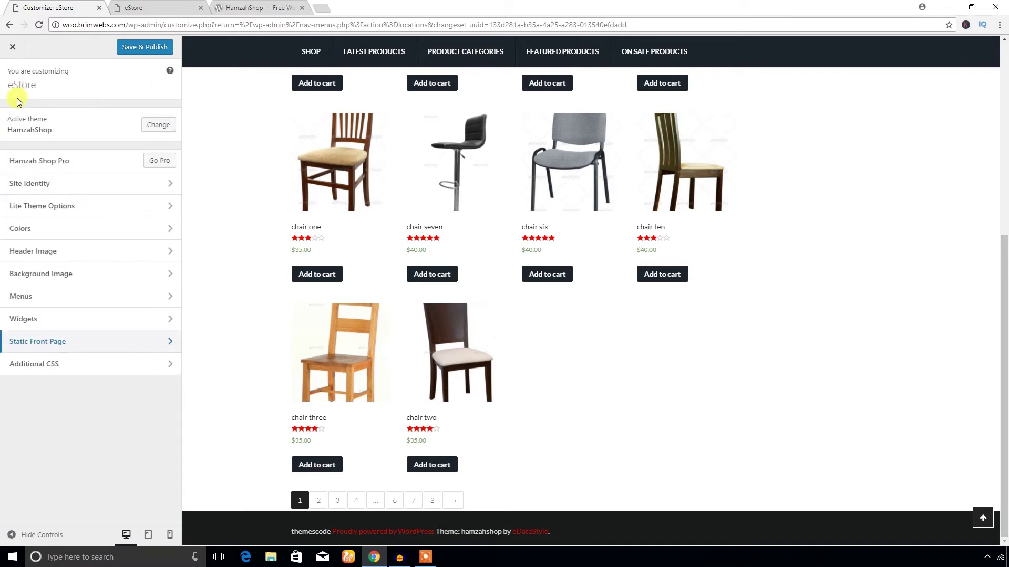
Check Additional CSS, which holds only the default placeholder comment, and return to the section list
click(75, 368)
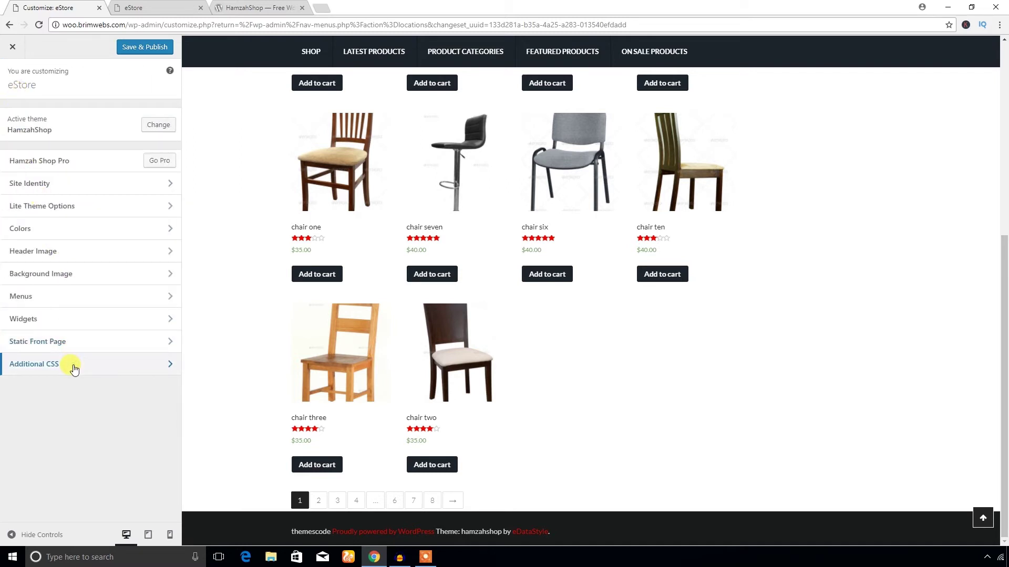
click(74, 368)
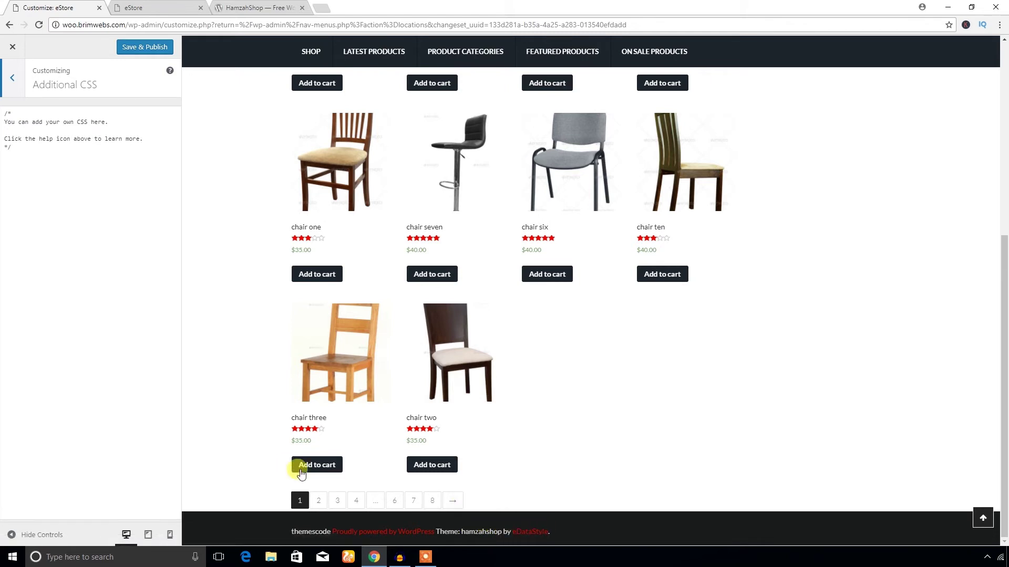
click(75, 181)
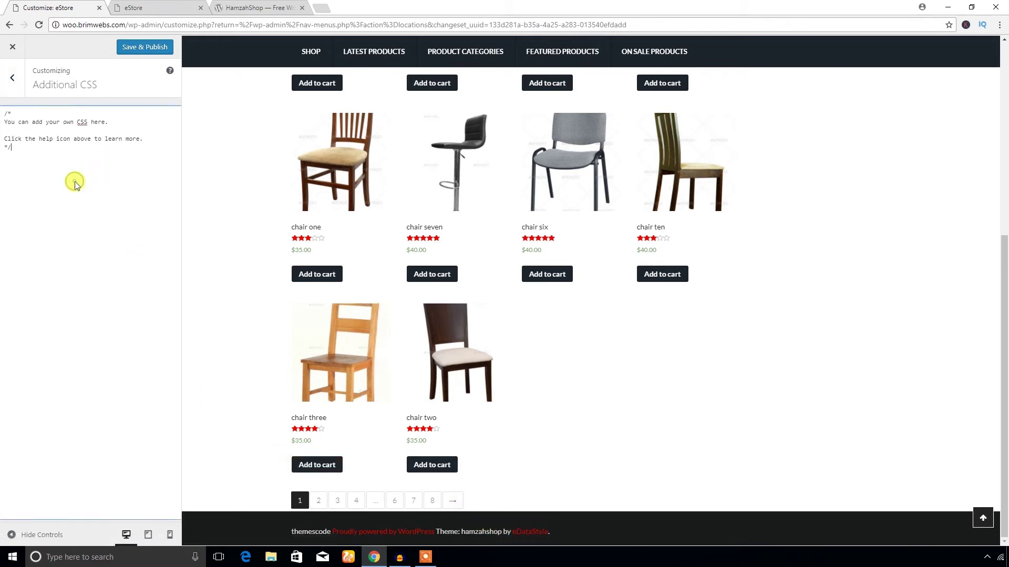
click(12, 77)
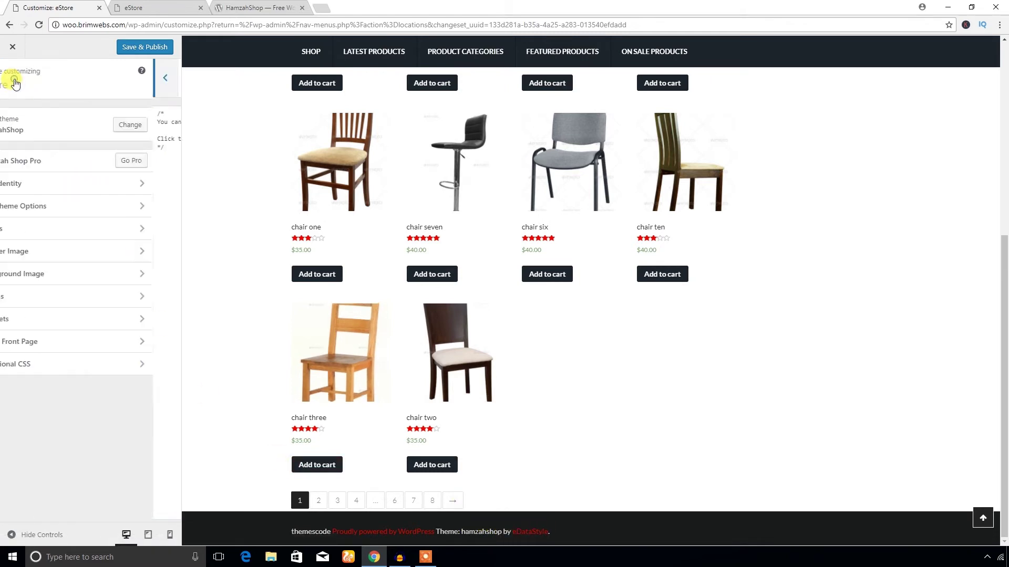
Leave the customizer without saving and go to the Appearance > Widgets admin page
click(13, 52)
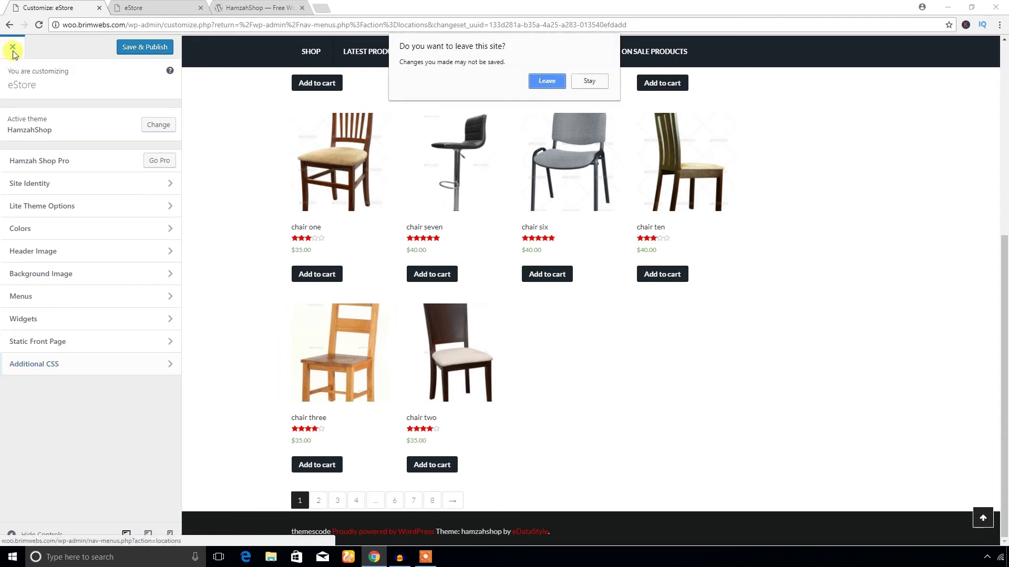
click(531, 78)
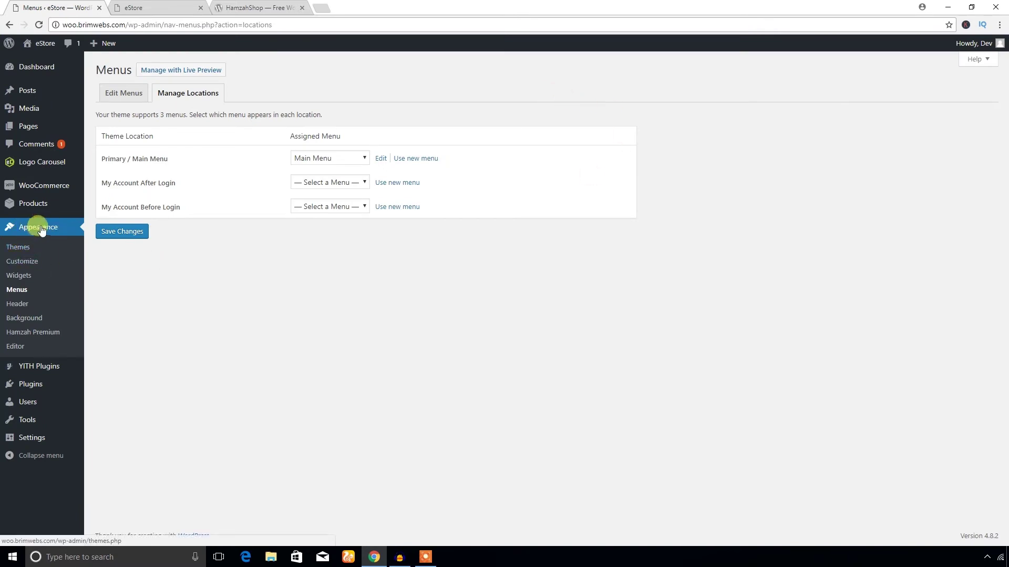
click(17, 277)
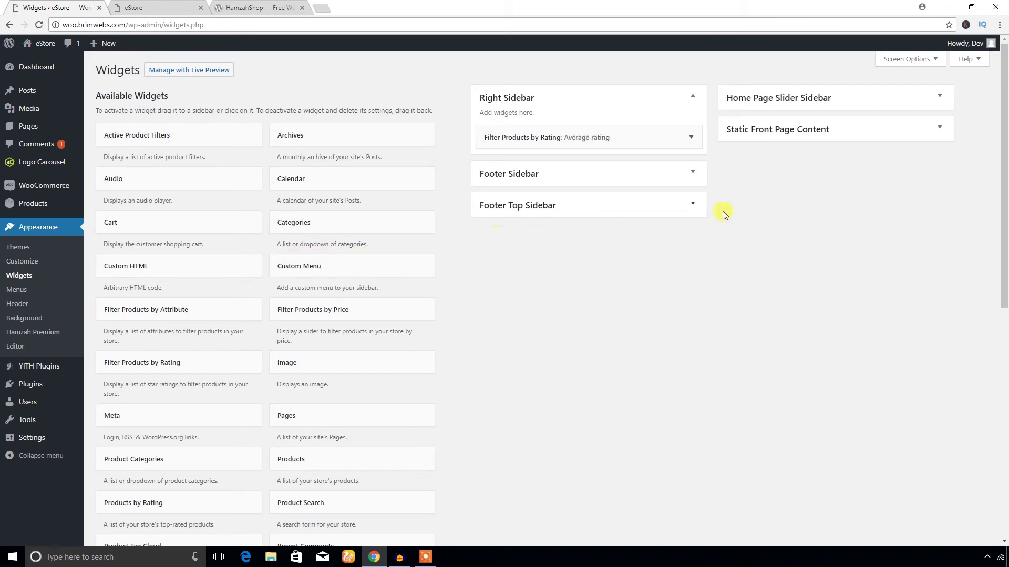
Expand the Home Page Slider, Static Front Page Content, Footer Top and Footer sidebar areas
click(905, 98)
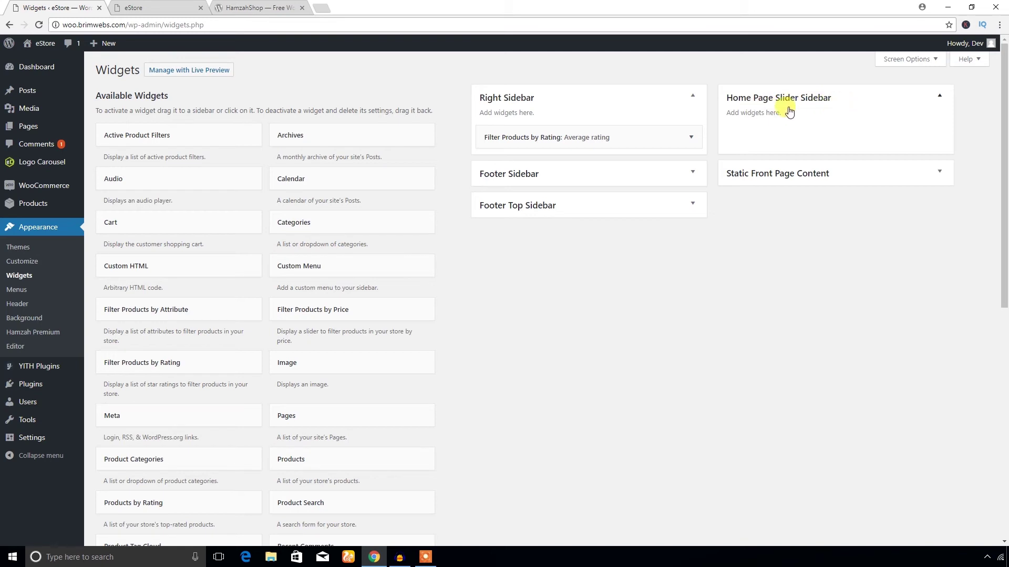
click(788, 179)
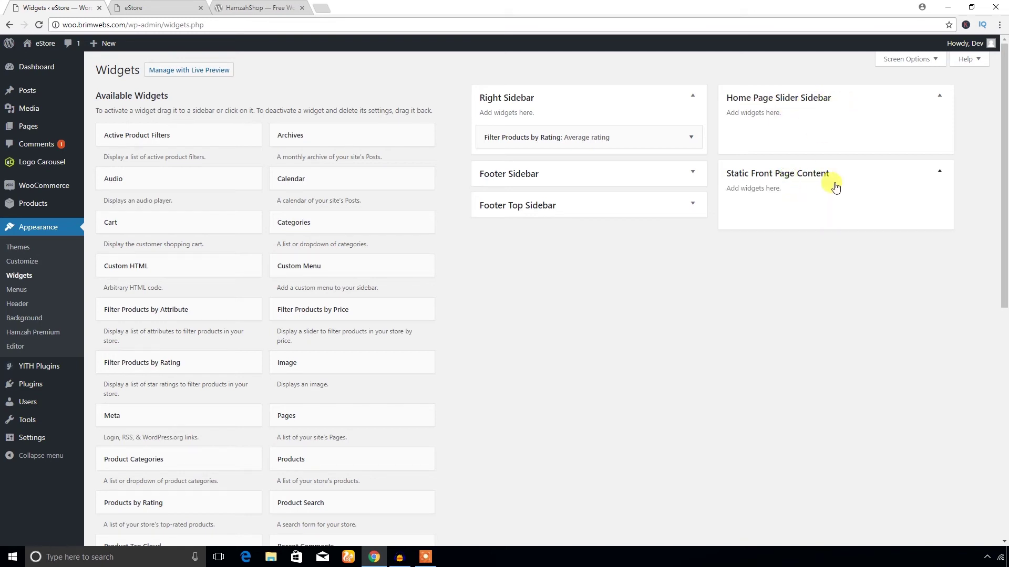
click(579, 209)
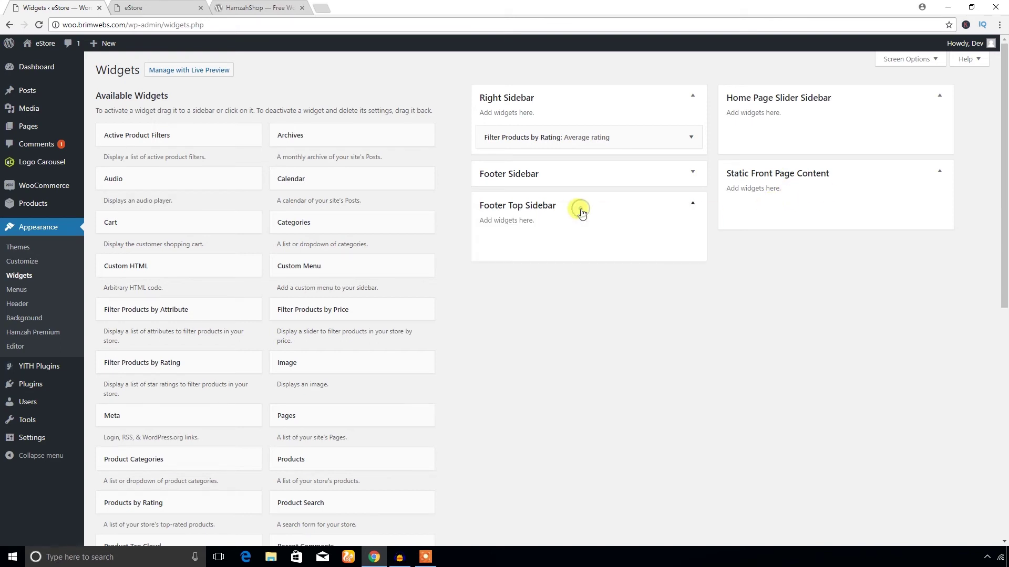
click(597, 175)
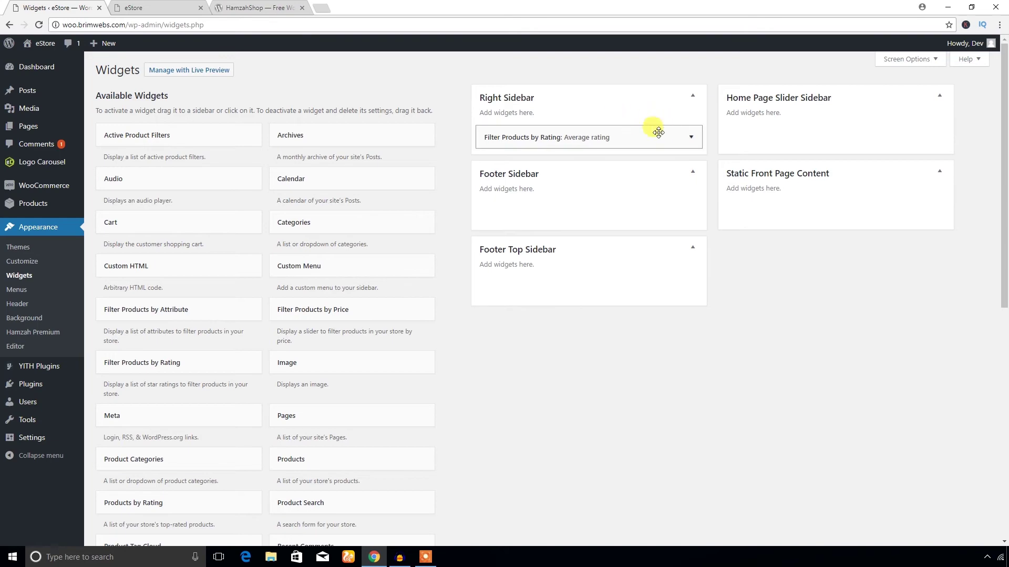
scroll(583, 289, down, 5)
scroll(579, 310, up, 5)
click(727, 176)
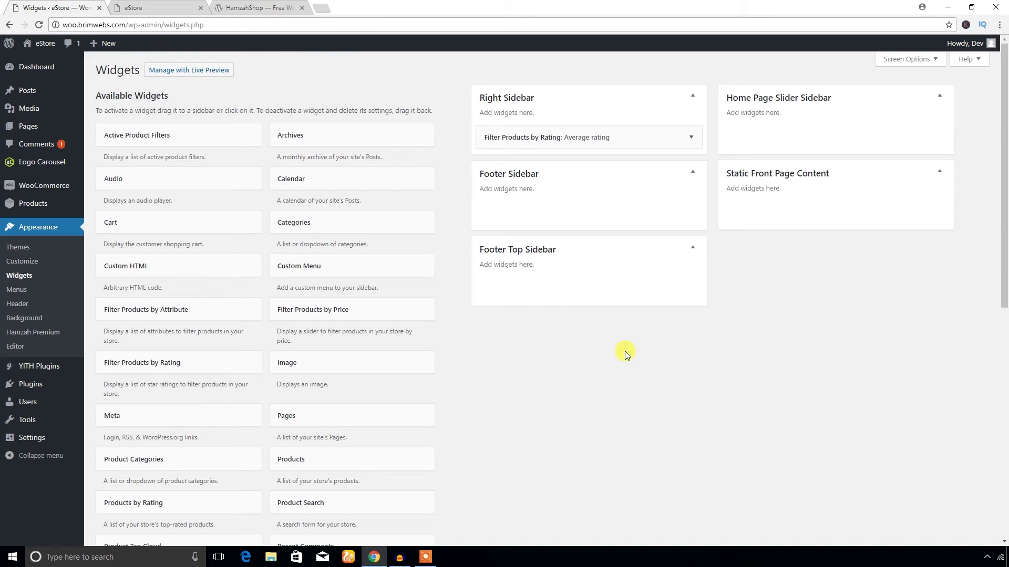
scroll(600, 311, down, 4)
scroll(599, 311, down, 4)
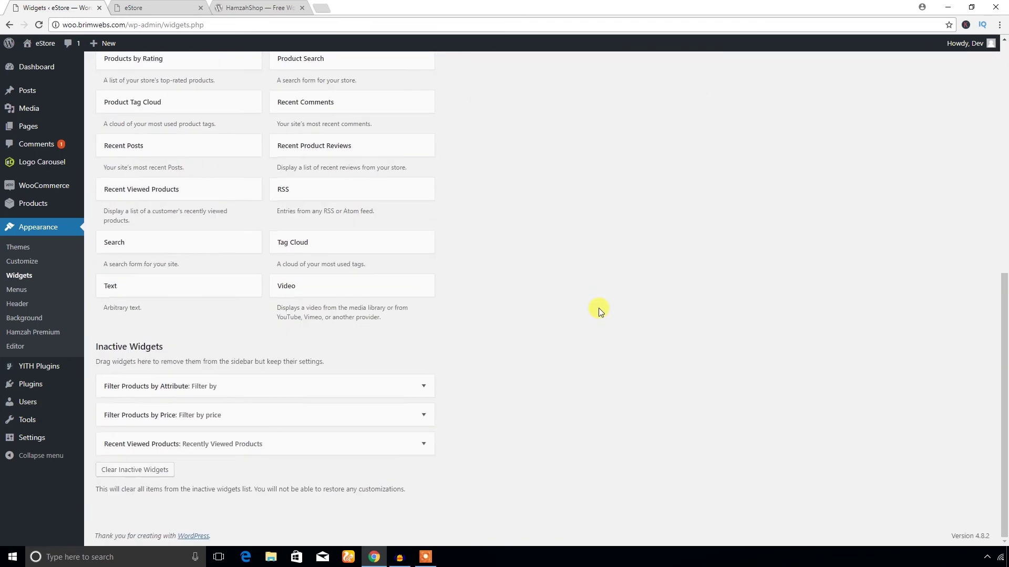
scroll(599, 310, up, 8)
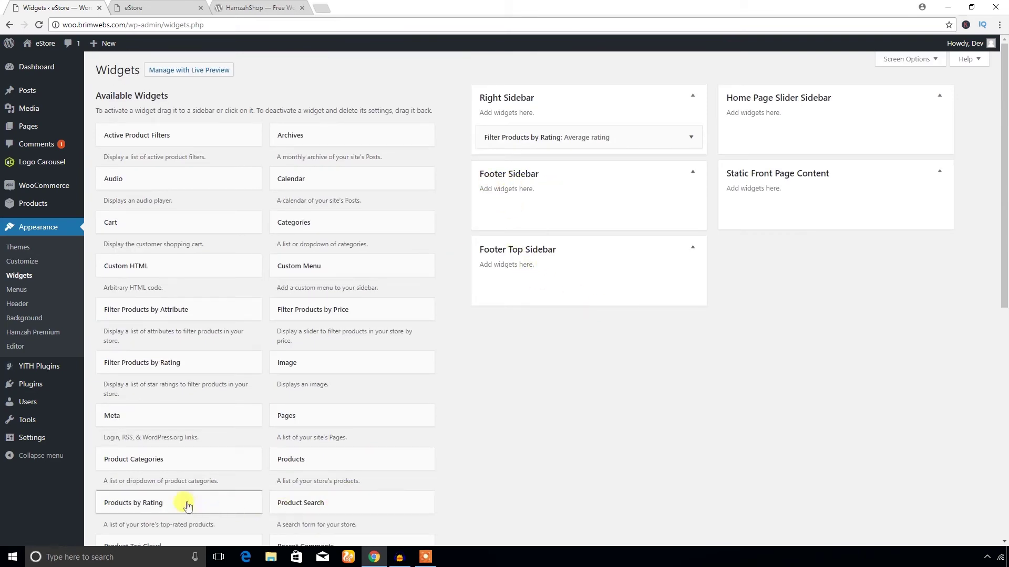
Add a Product Categories widget to the Footer Sidebar and reload the eStore storefront to check it
drag(164, 471, 554, 219)
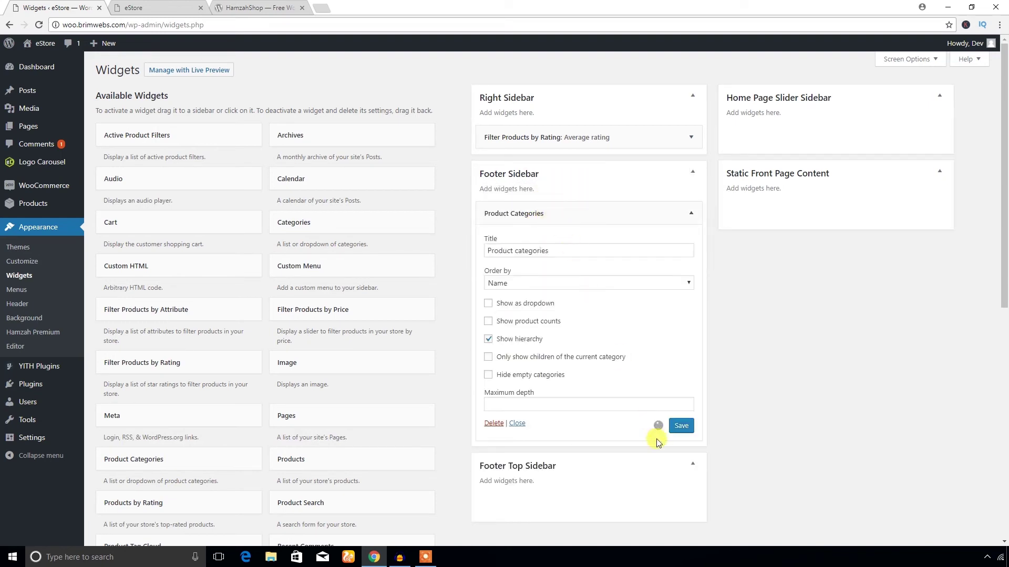
click(185, 7)
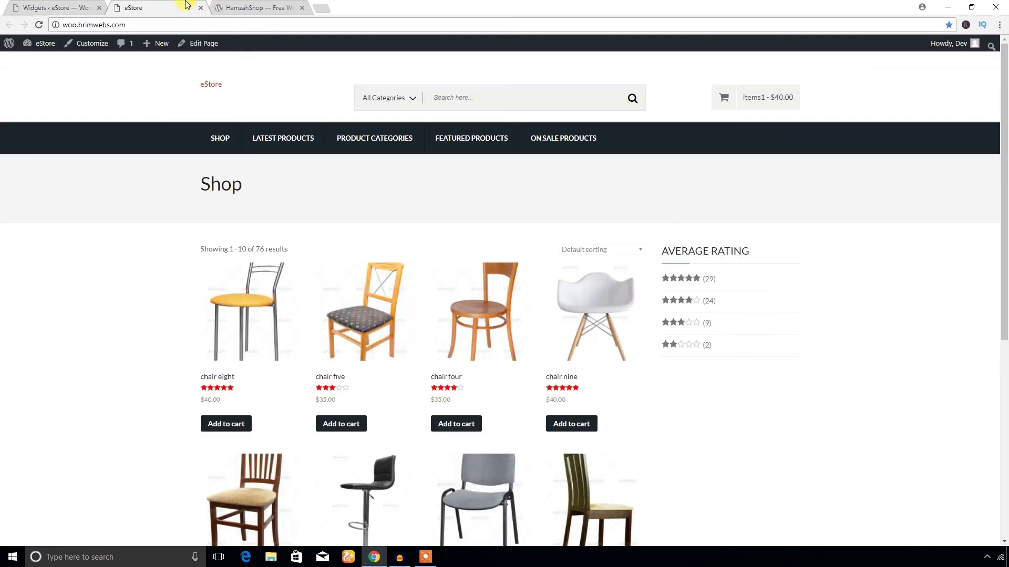
click(41, 25)
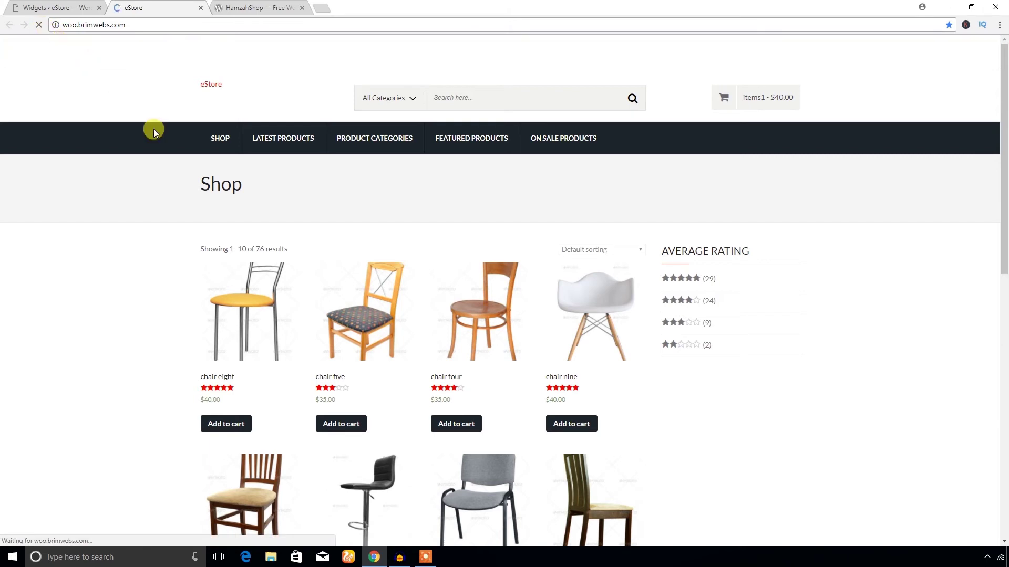
scroll(263, 229, down, 11)
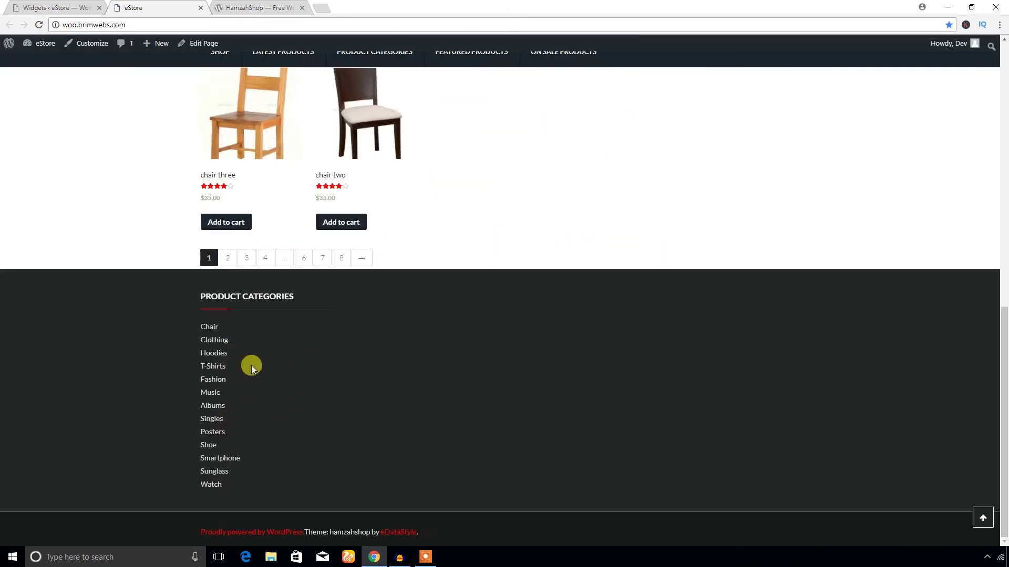
click(59, 7)
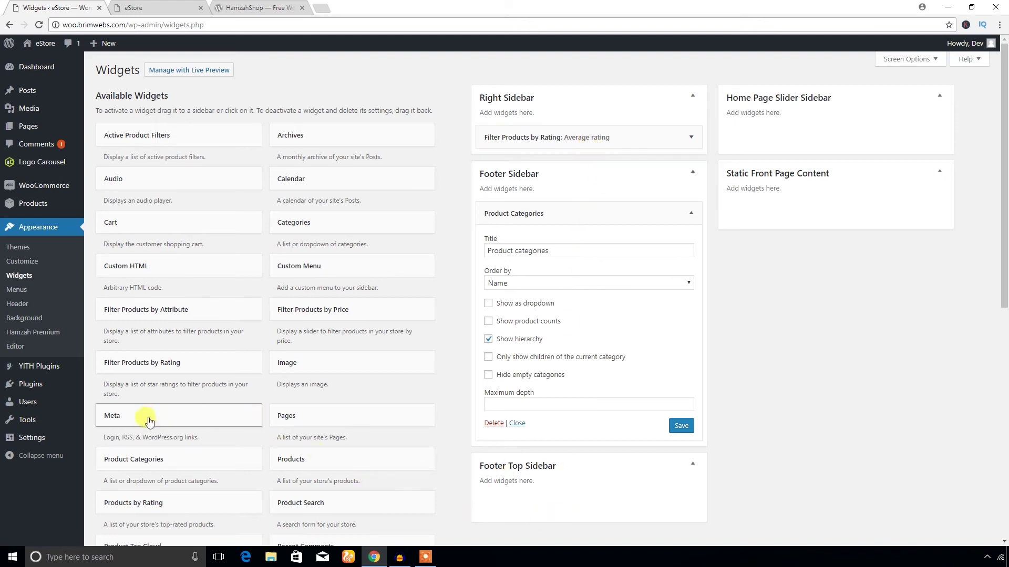
Add Product Tag Cloud to the Footer Top Sidebar and reload the eStore storefront to see it
scroll(162, 446, down, 2)
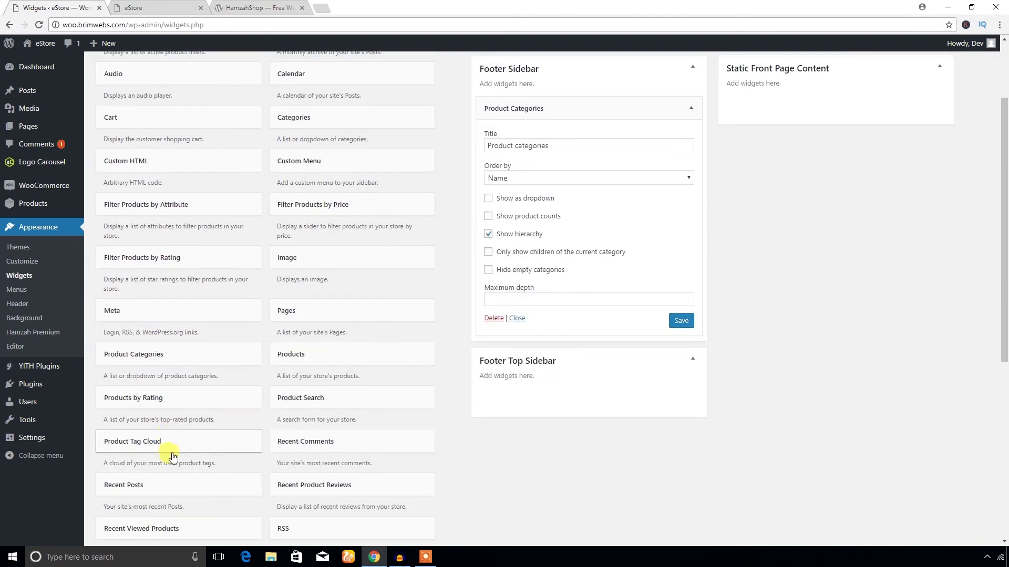
drag(187, 445, 595, 407)
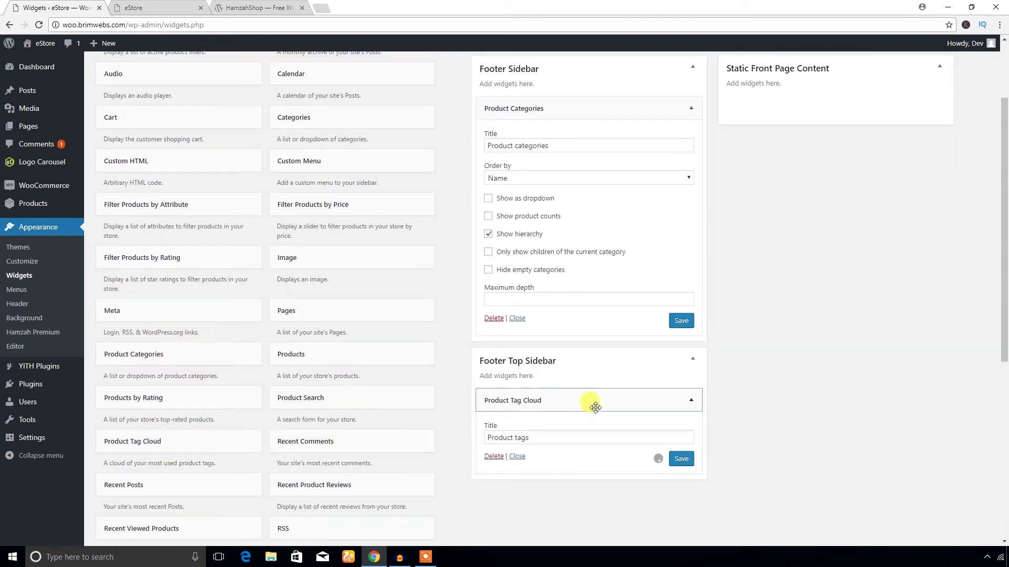
click(176, 5)
click(39, 25)
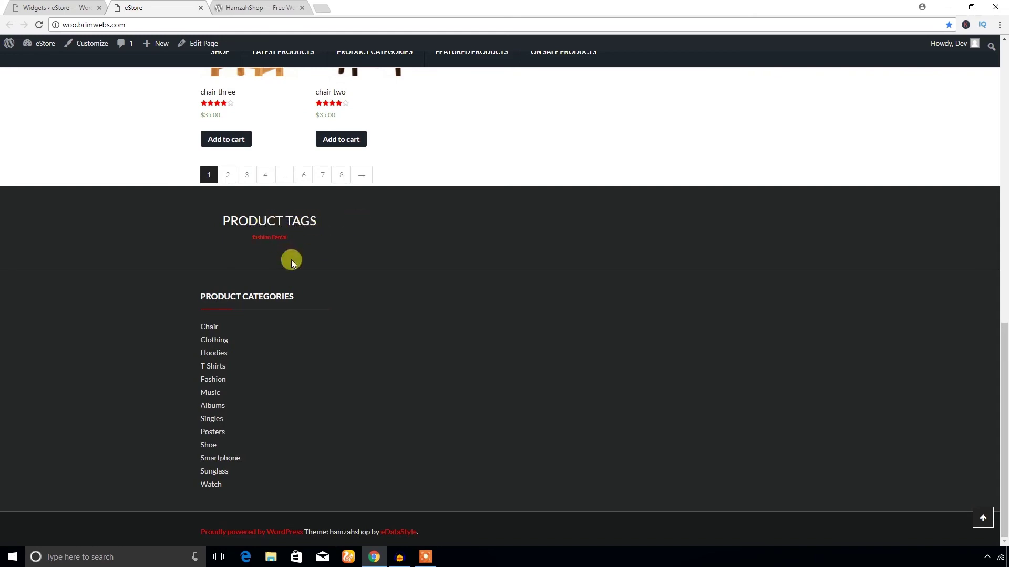
Return to the Widgets admin tab and scroll through the sidebar areas
click(58, 8)
scroll(326, 394, down, 5)
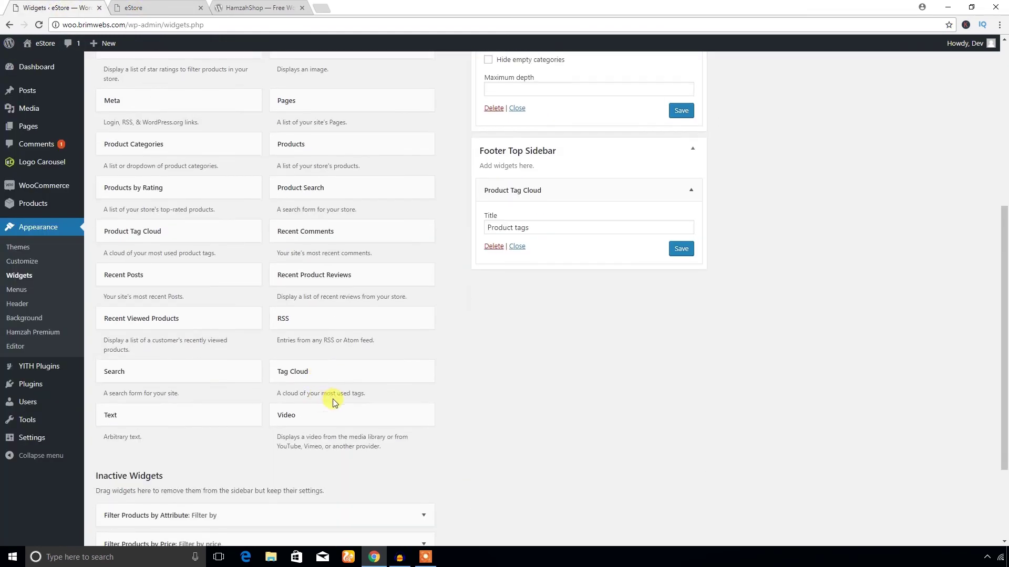
scroll(387, 409, up, 5)
scroll(401, 405, up, 1)
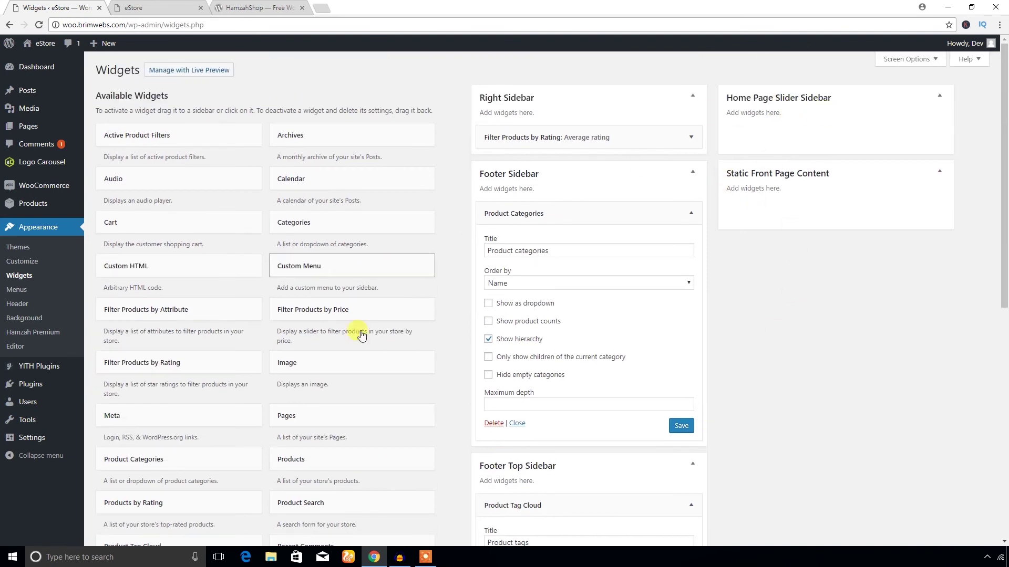
scroll(367, 444, down, 4)
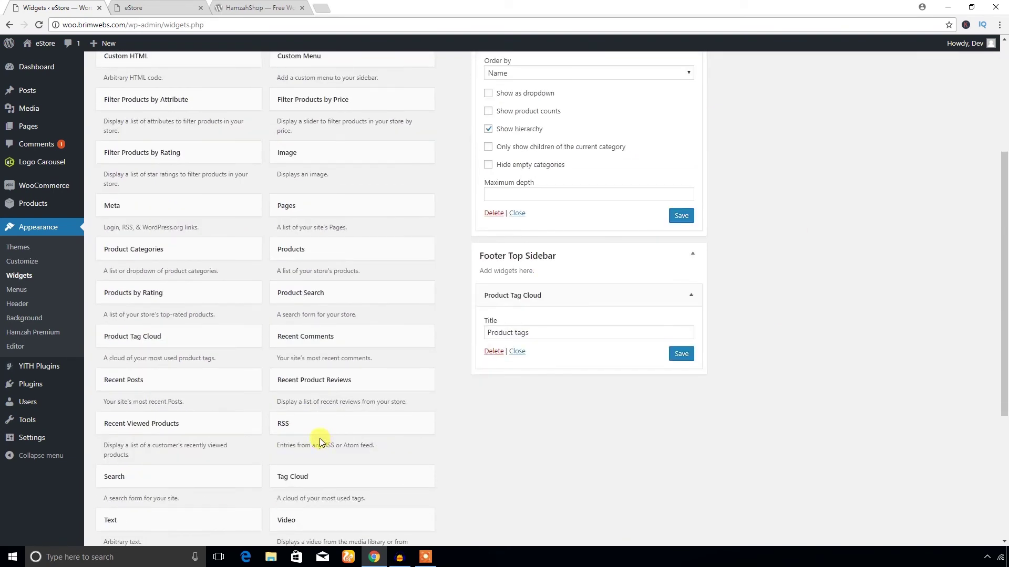
scroll(321, 441, up, 4)
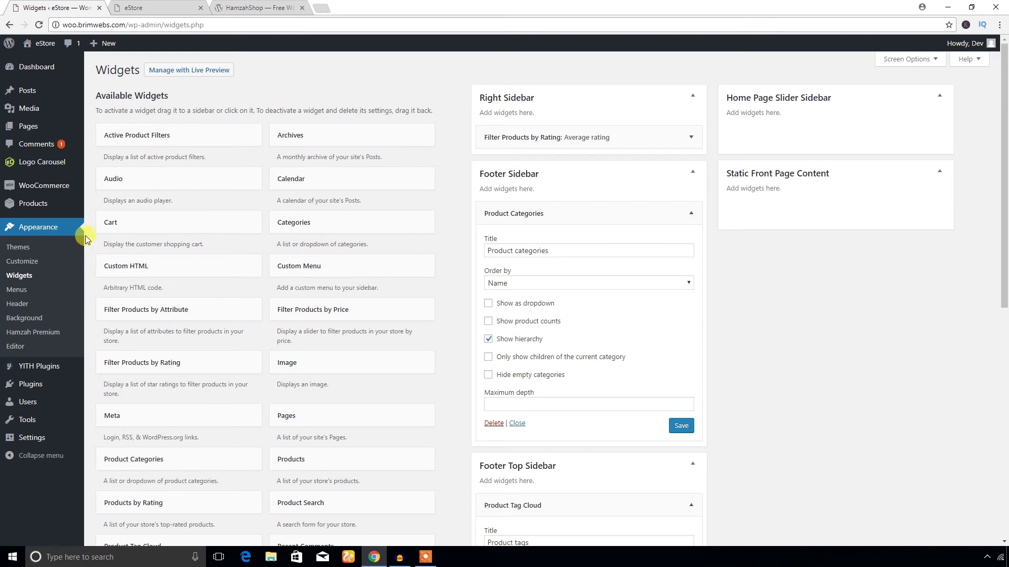
mouse_move(31, 127)
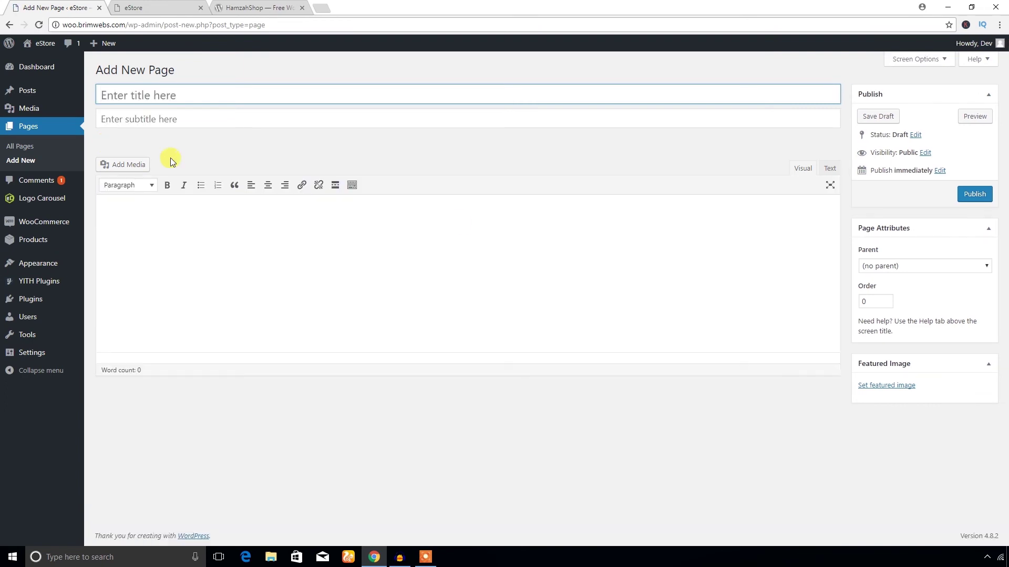
Leave the new page's Parent set to (no parent), then switch to the eStore storefront
click(946, 268)
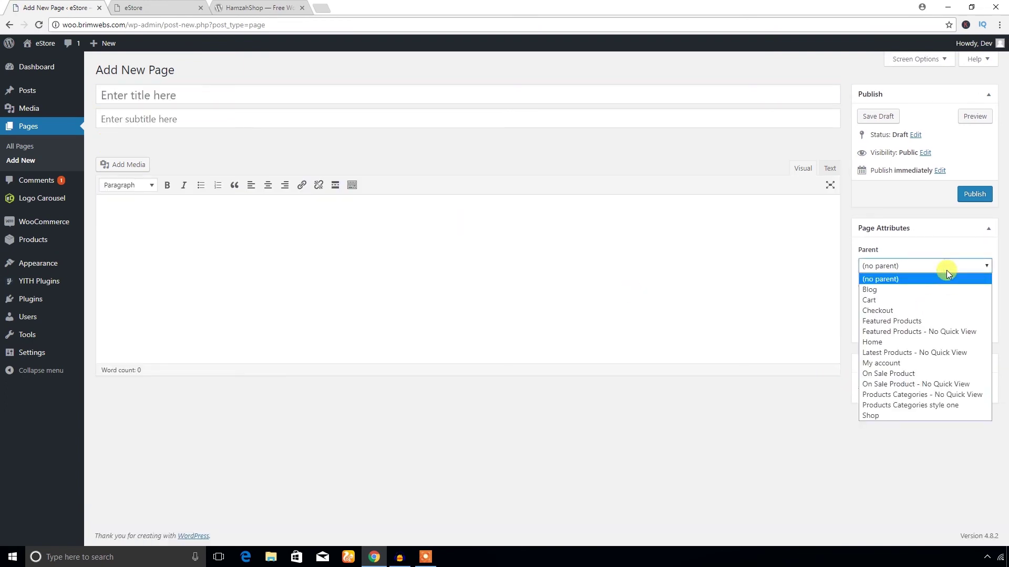
click(938, 266)
click(988, 230)
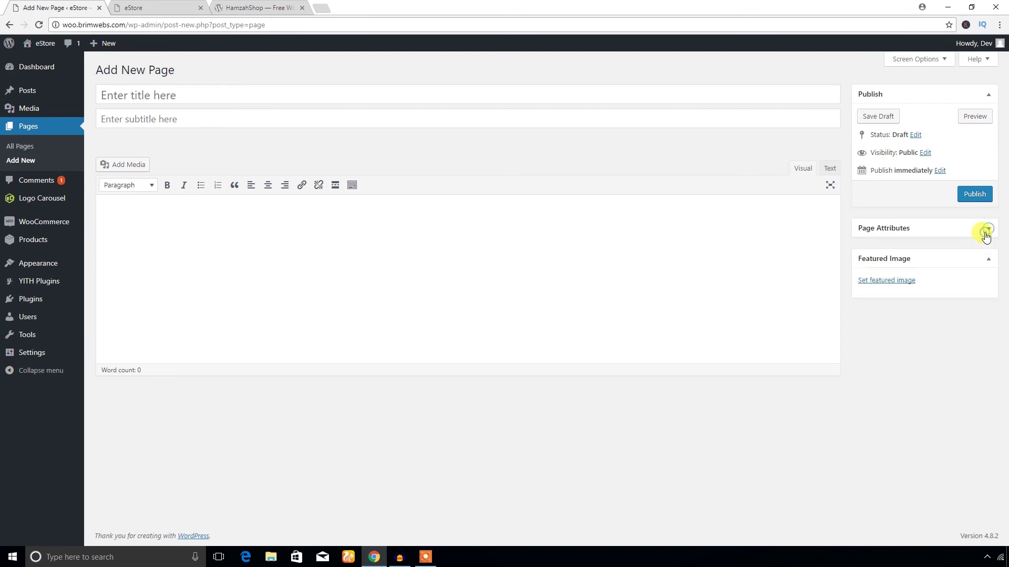
click(986, 231)
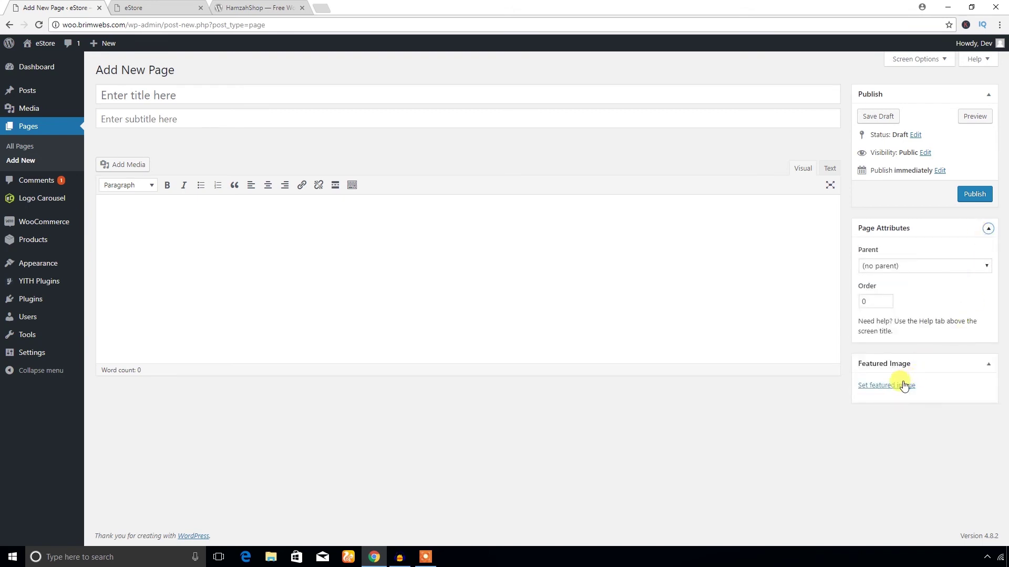
click(910, 268)
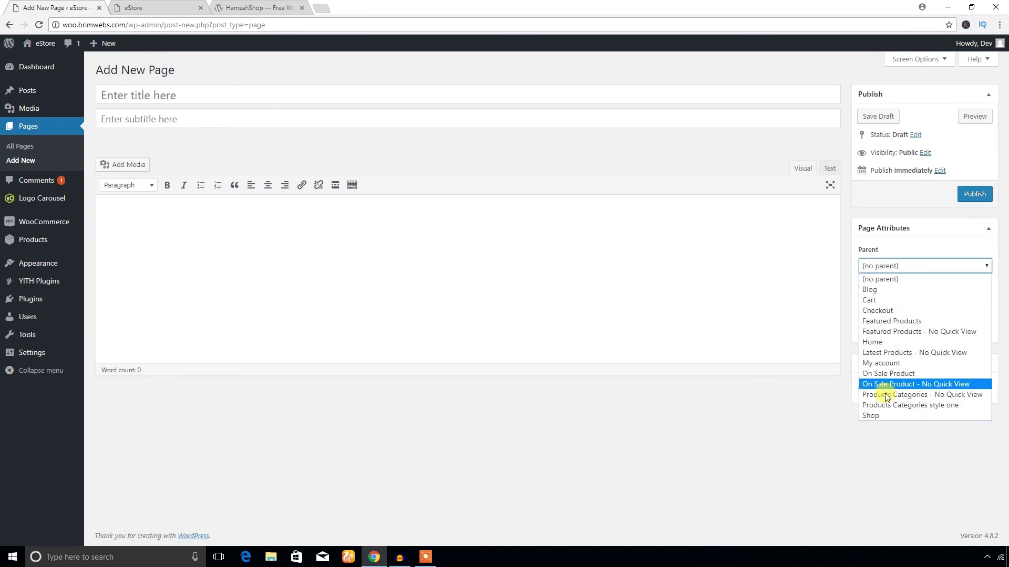
click(820, 469)
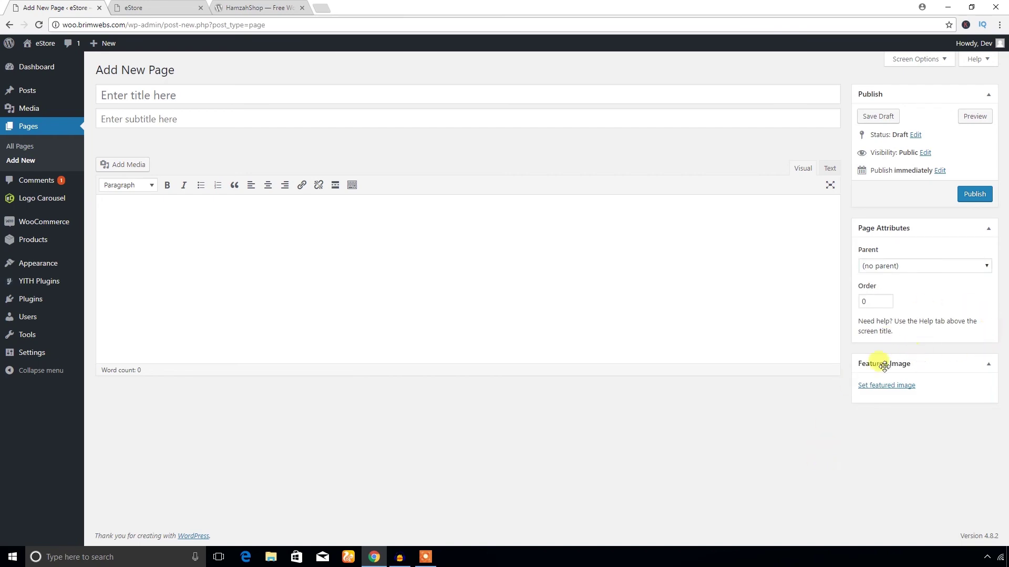
key(ctrl+Tab)
scroll(322, 270, up, 10)
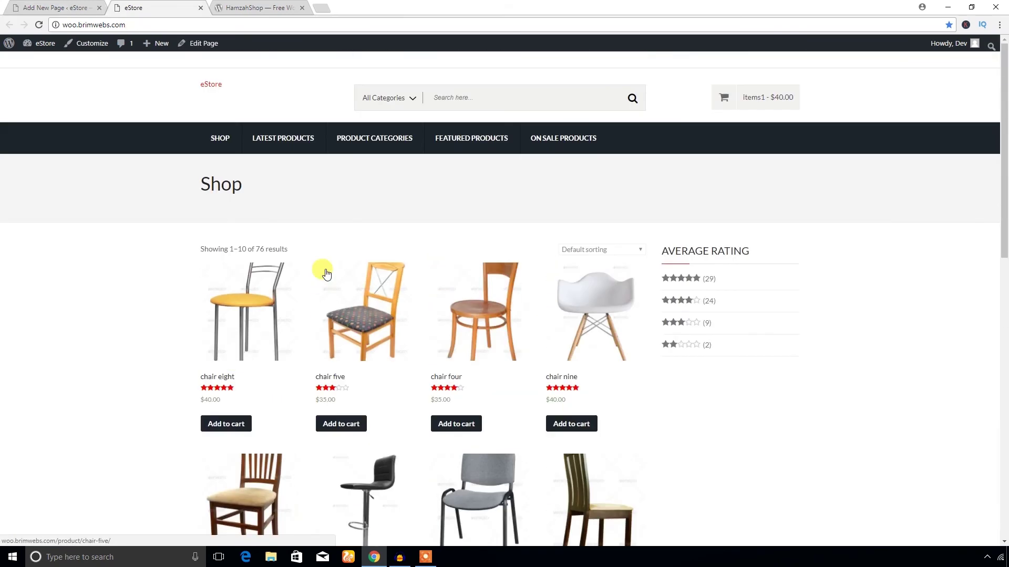
Load the wordpress.org/plugins directory in a new browser tab
click(278, 6)
click(331, 9)
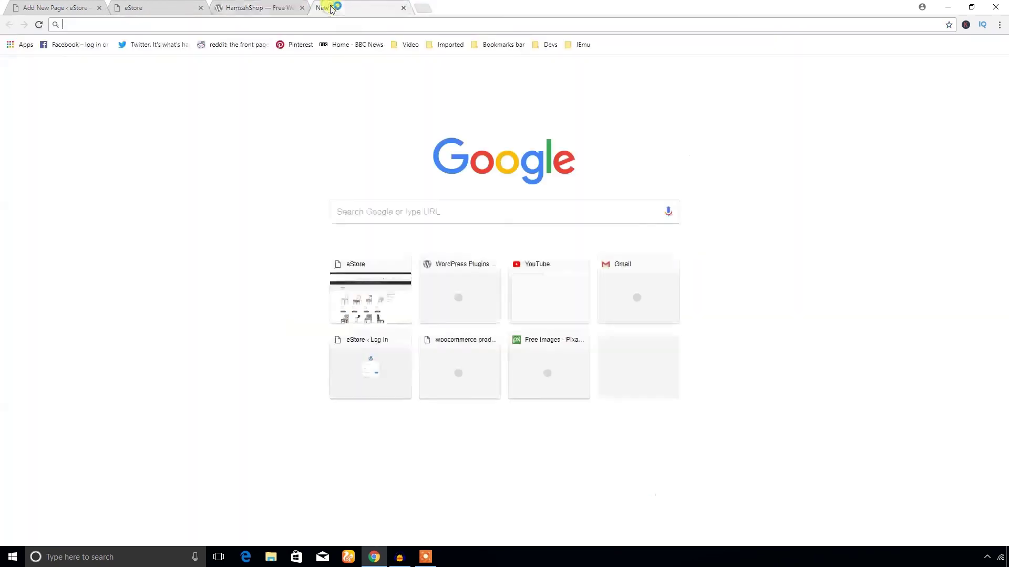
text(woo.brimwebs.com)
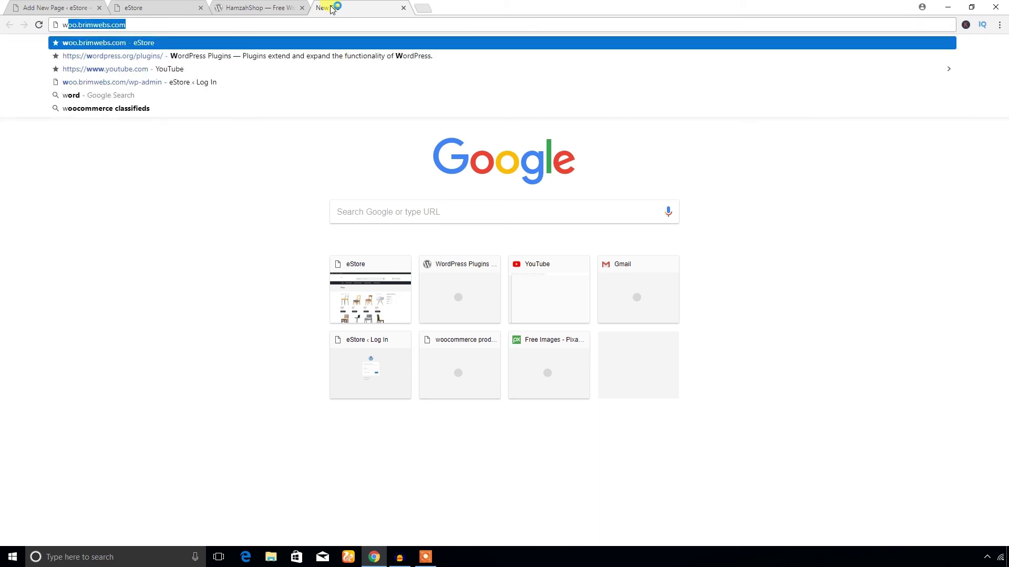
key(Down)
key(Return)
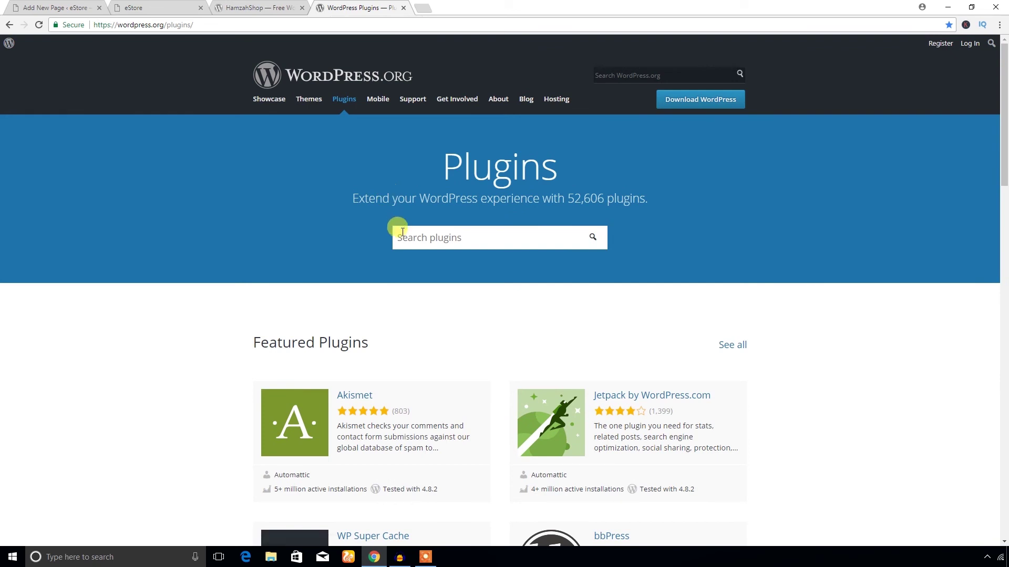
Search the plugin directory for 'tc woocommerce'
click(402, 234)
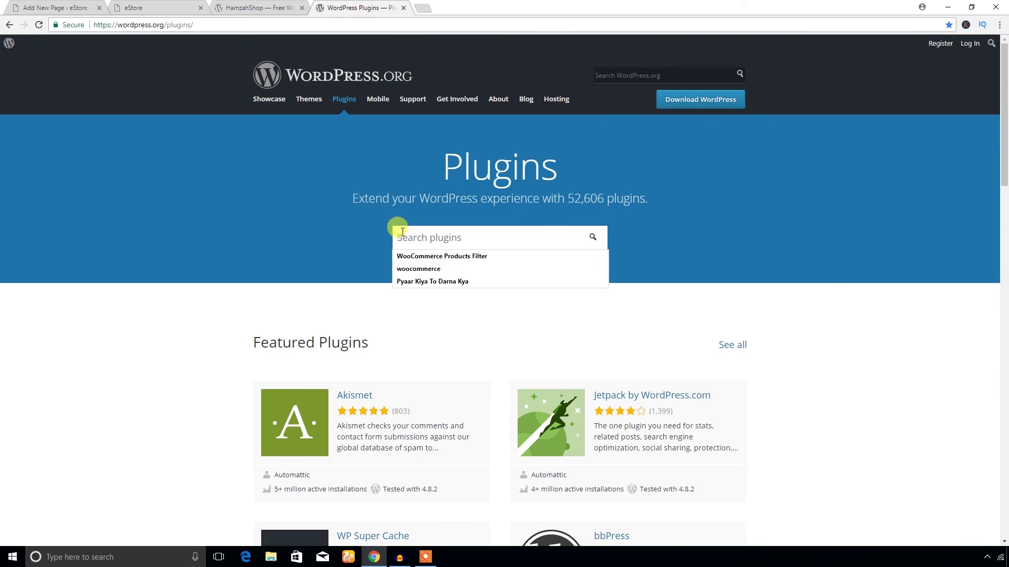
text(y)
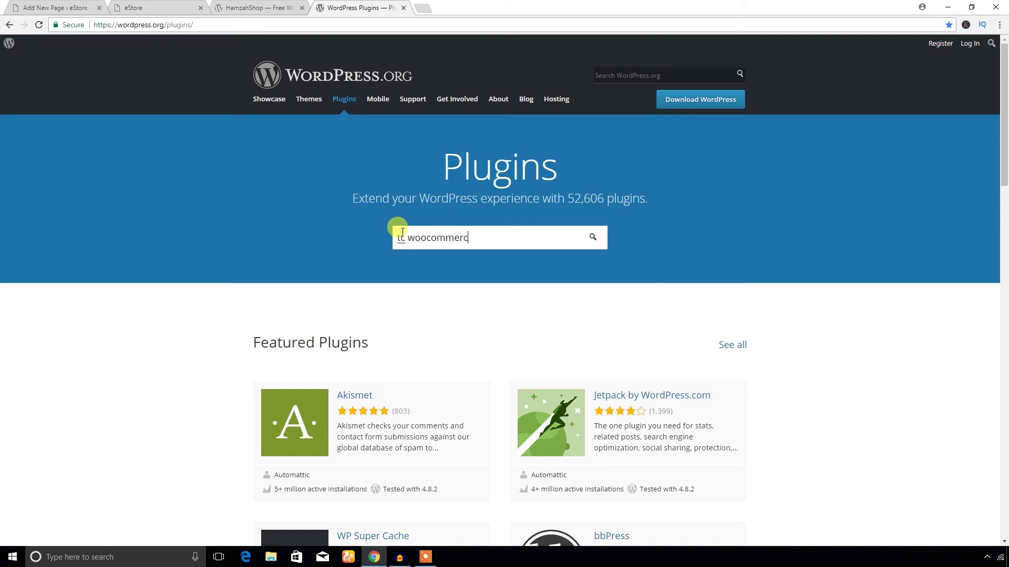
key(Return)
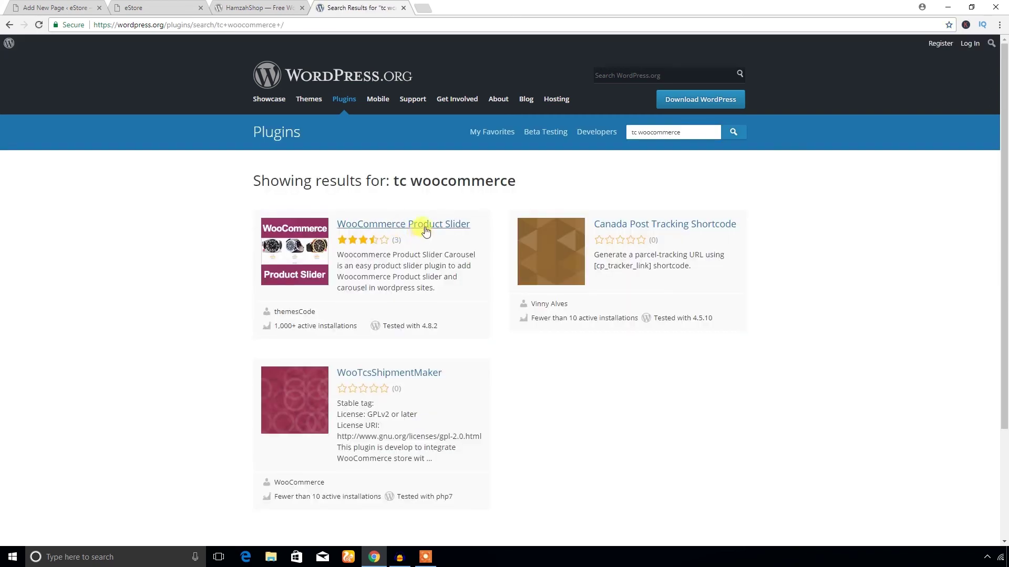
Open the WooCommerce Product Slider plugin page and its View live Demos link in a new tab
click(425, 226)
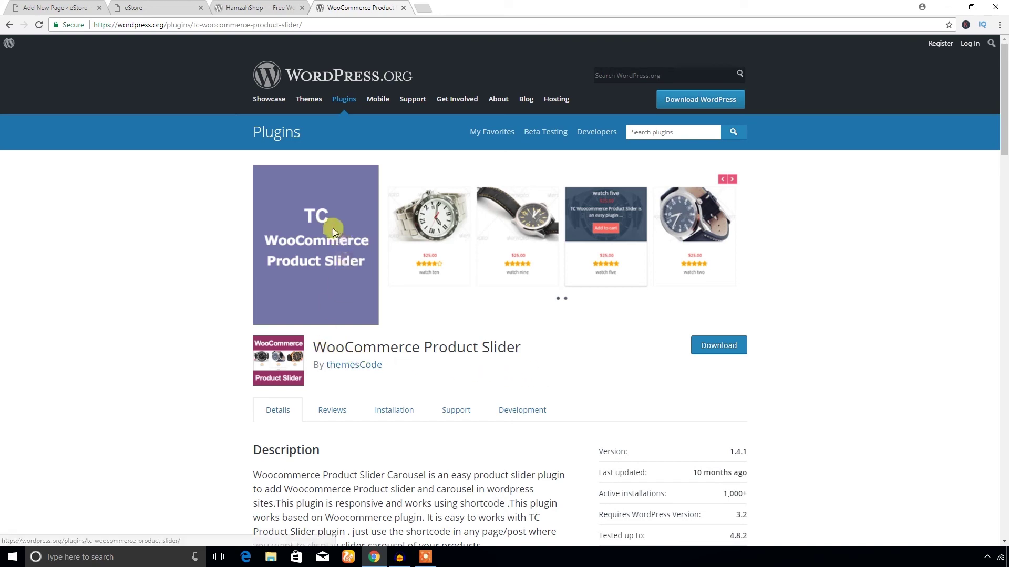
scroll(497, 372, down, 2)
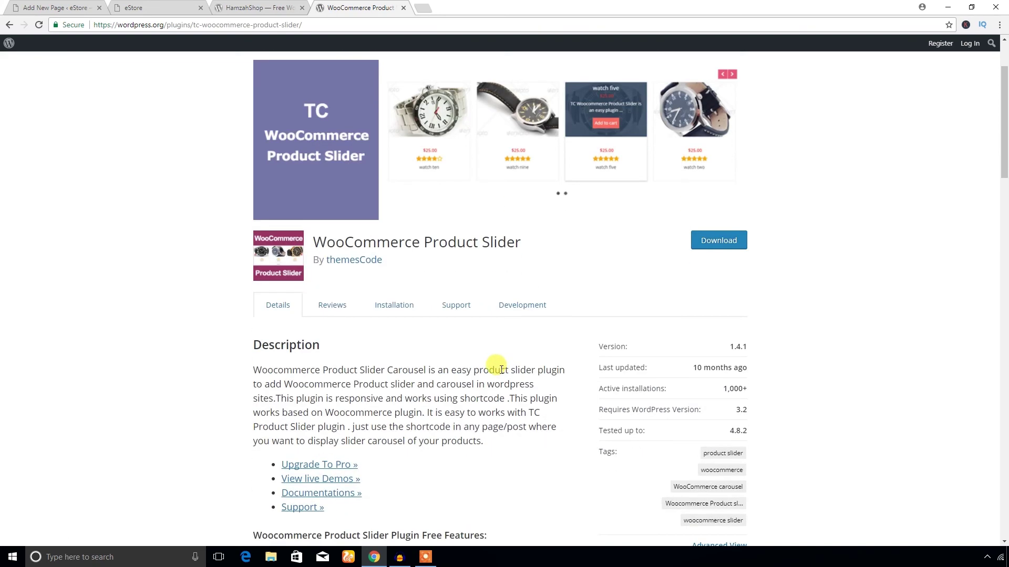
scroll(501, 370, down, 2)
right_click(341, 376)
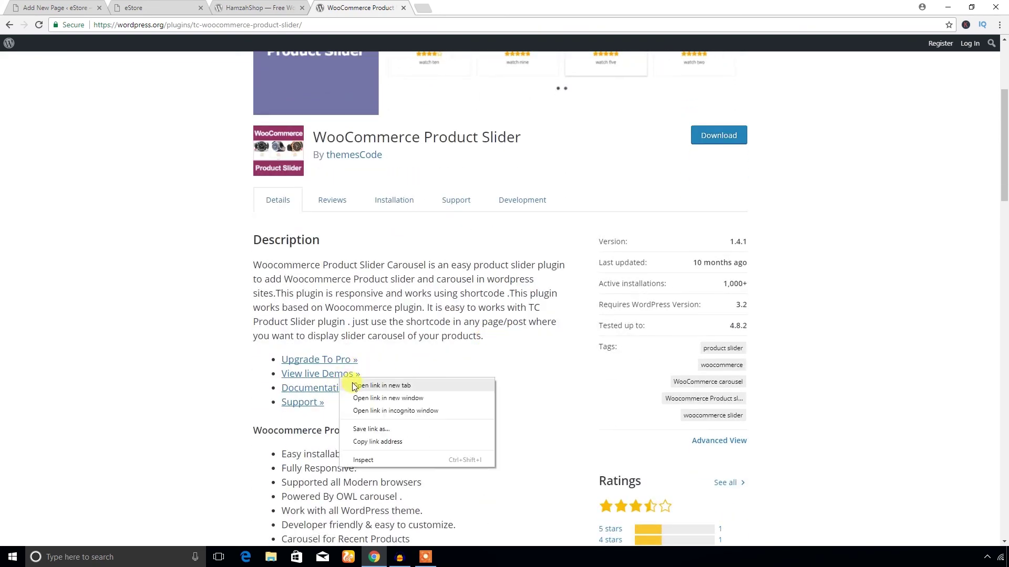
click(381, 386)
View the live demo tab, then return to the eStore shop tab
click(446, 7)
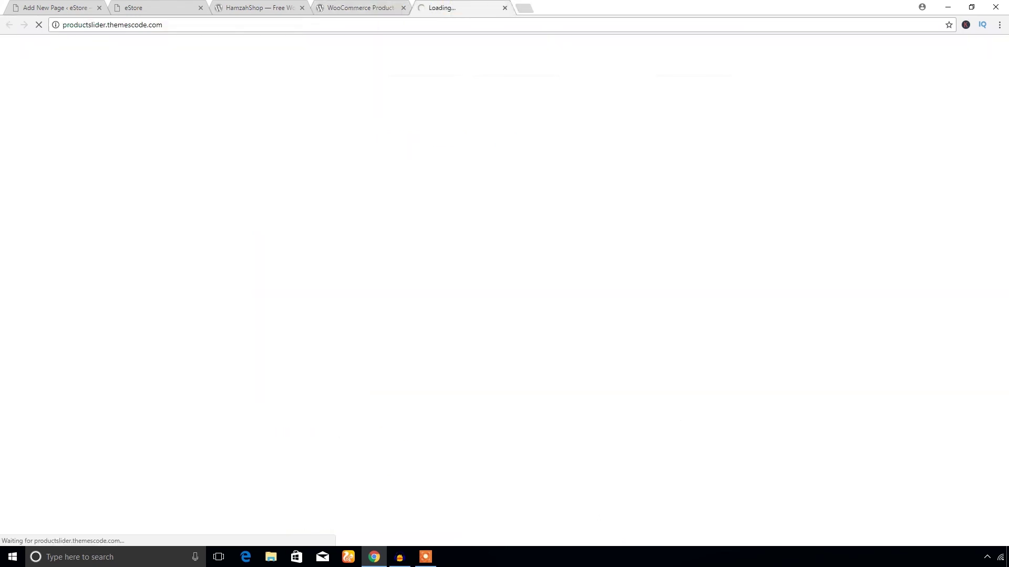
click(361, 8)
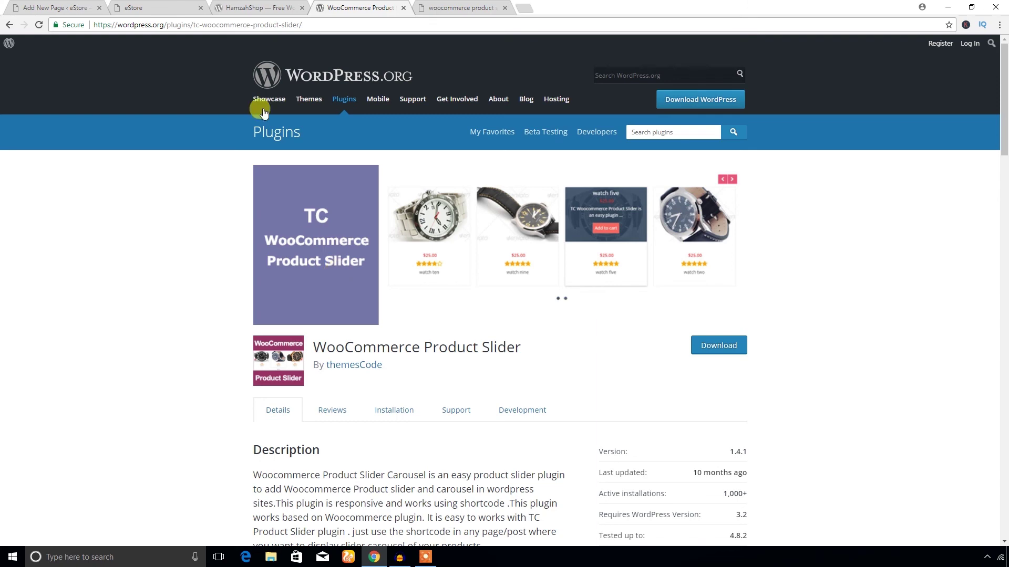
click(256, 7)
scroll(254, 224, up, 5)
click(158, 7)
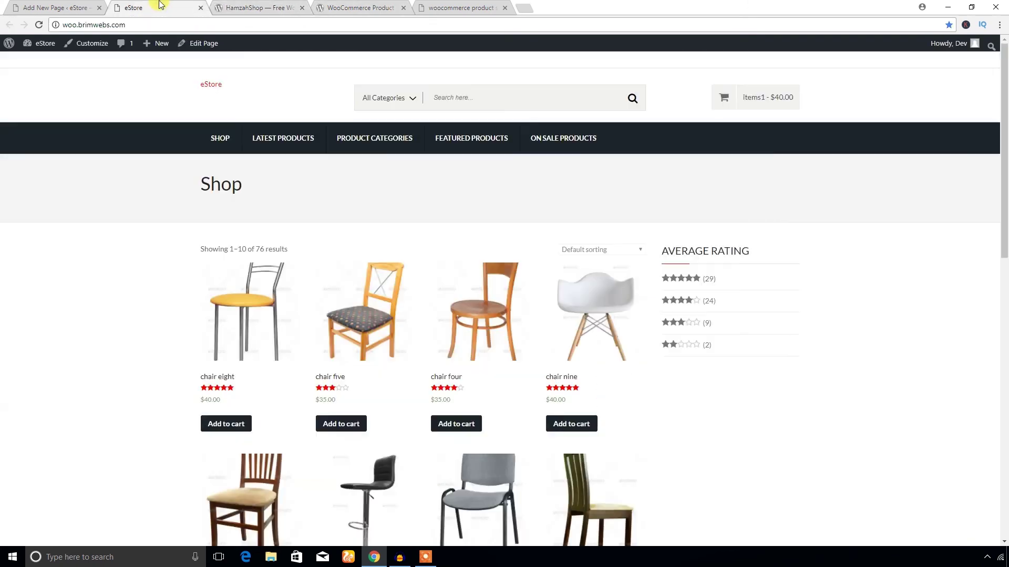